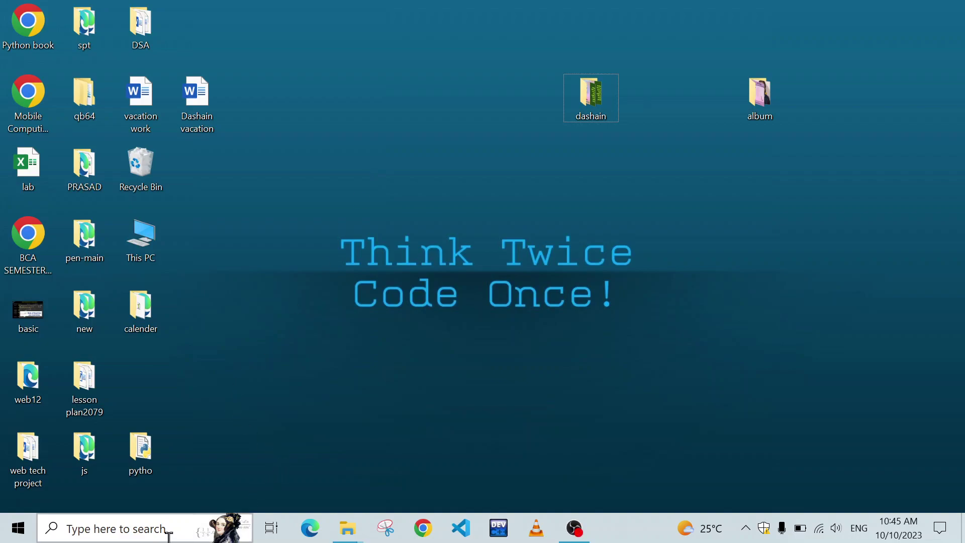
# Step: Launch PowerPoint from Windows search and start a blank presentation
pyautogui.click(113, 530)
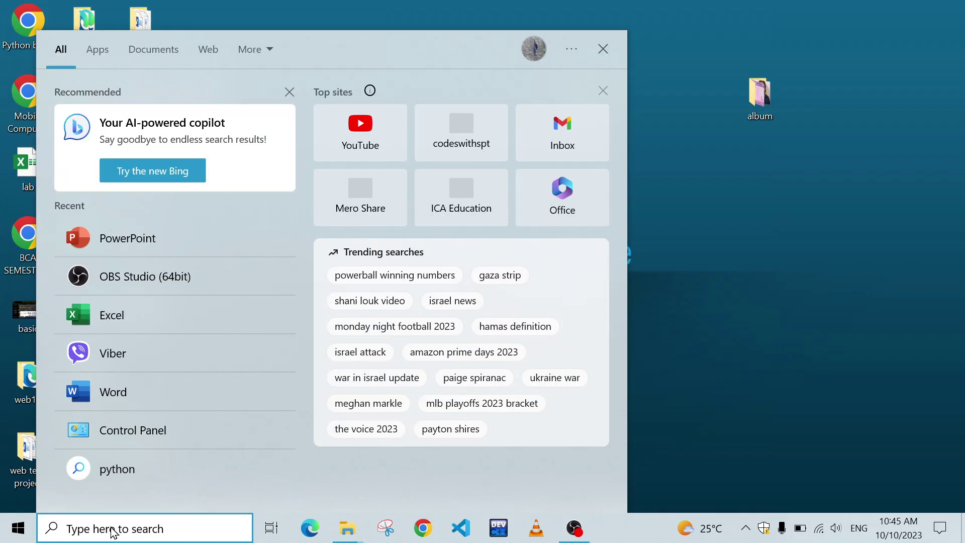
pyautogui.click(125, 246)
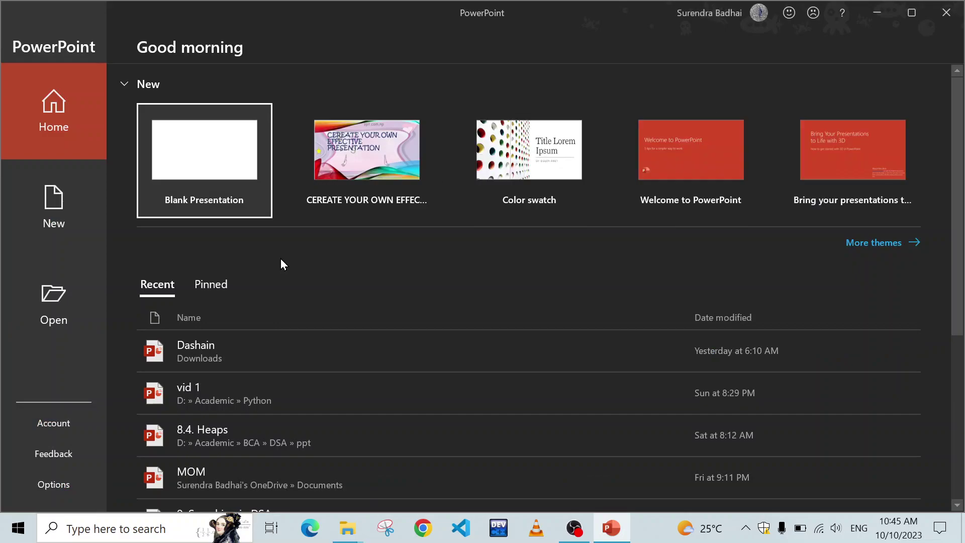
pyautogui.click(191, 182)
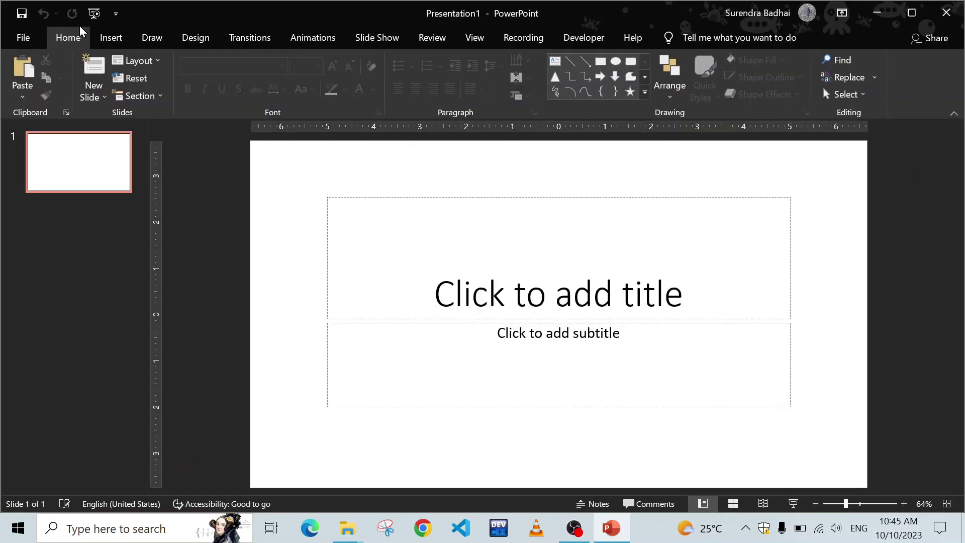
# Step: Open the Photo Album dialog from the Insert ribbon
pyautogui.click(109, 38)
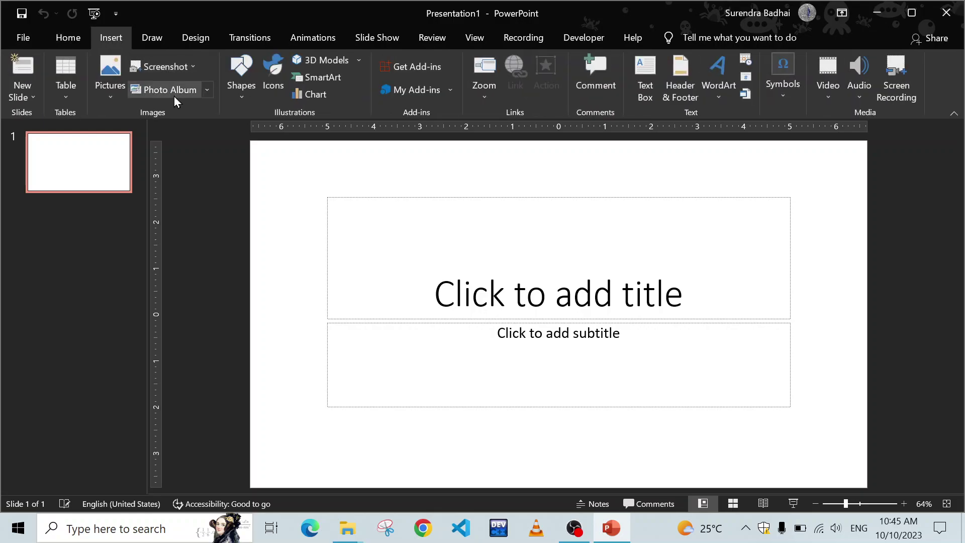
pyautogui.click(177, 93)
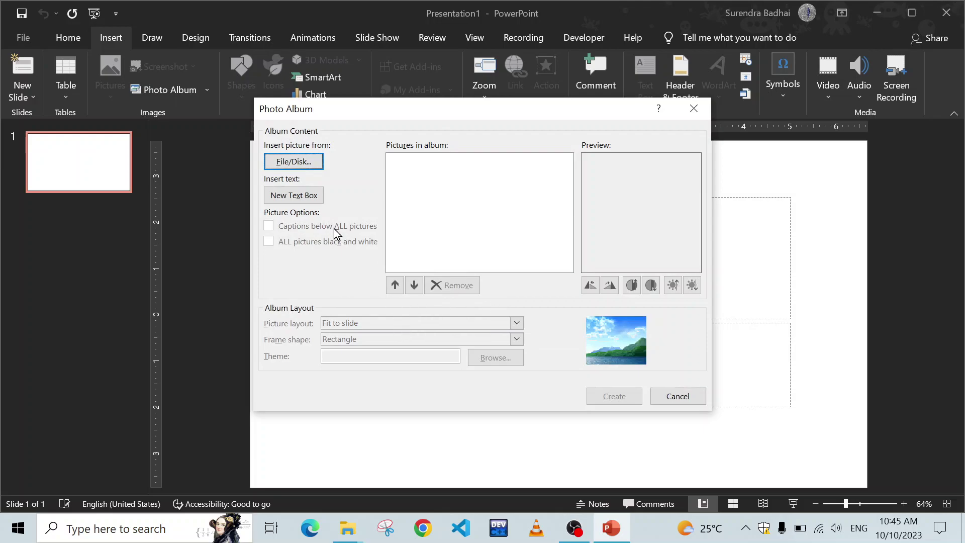
# Step: Browse via File/Disk to the dashain folder on the Desktop
pyautogui.click(298, 162)
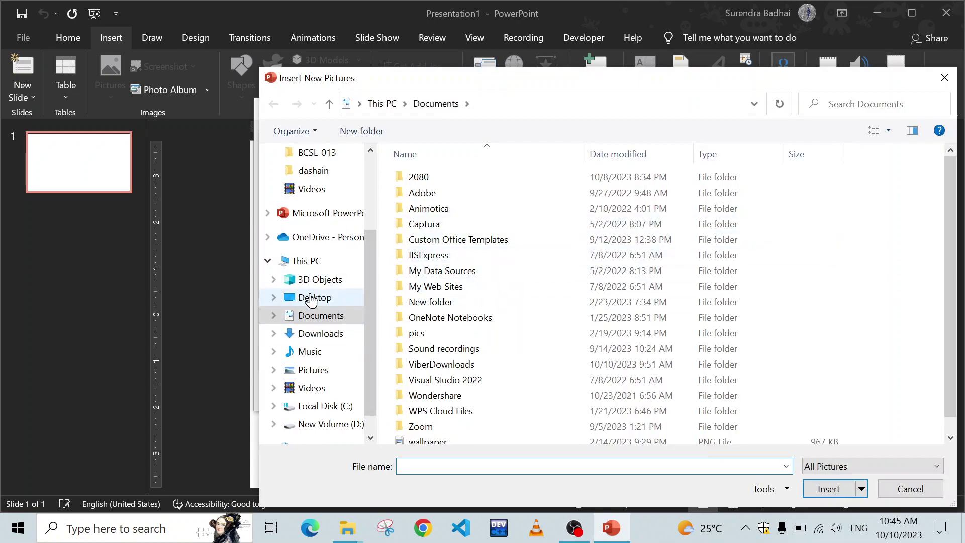
pyautogui.click(311, 298)
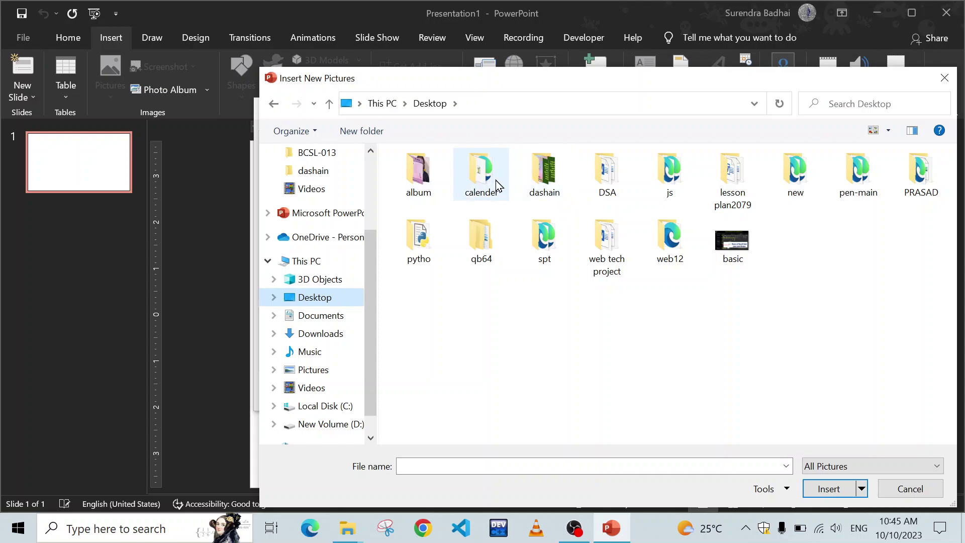
pyautogui.doubleClick(528, 173)
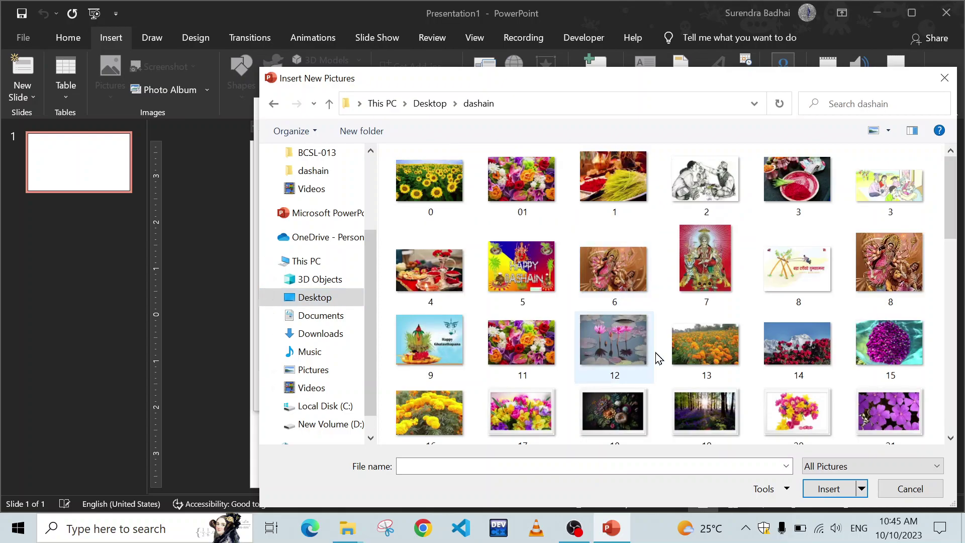
pyautogui.scroll(-10, 803, 357)
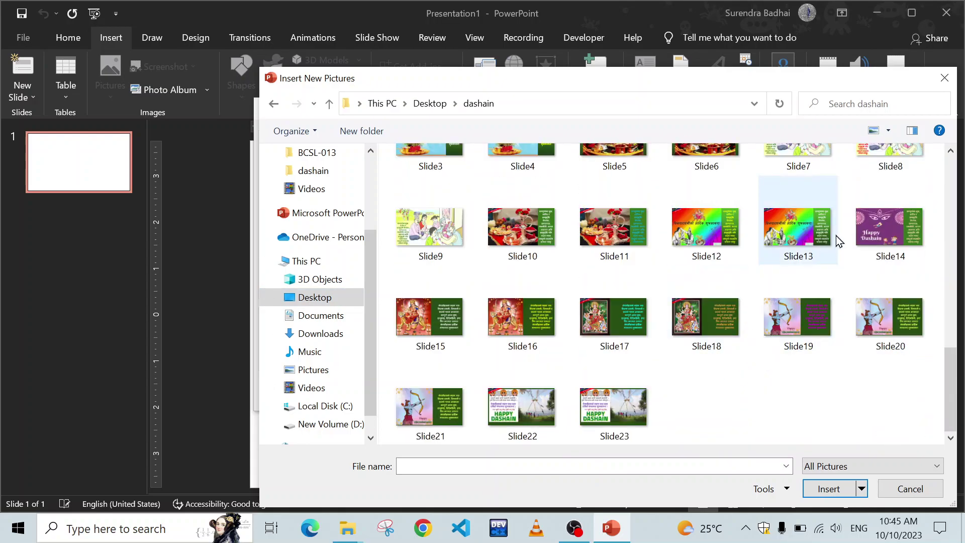
pyautogui.scroll(5, 836, 235)
# Step: Select pictures Slide1 through Slide23 and insert them into the album
pyautogui.click(799, 358)
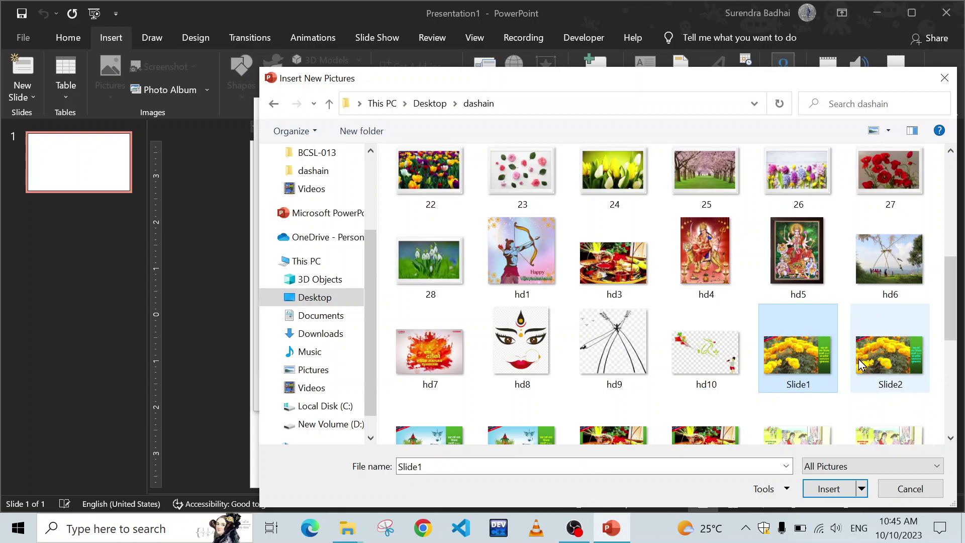
pyautogui.scroll(-4, 824, 368)
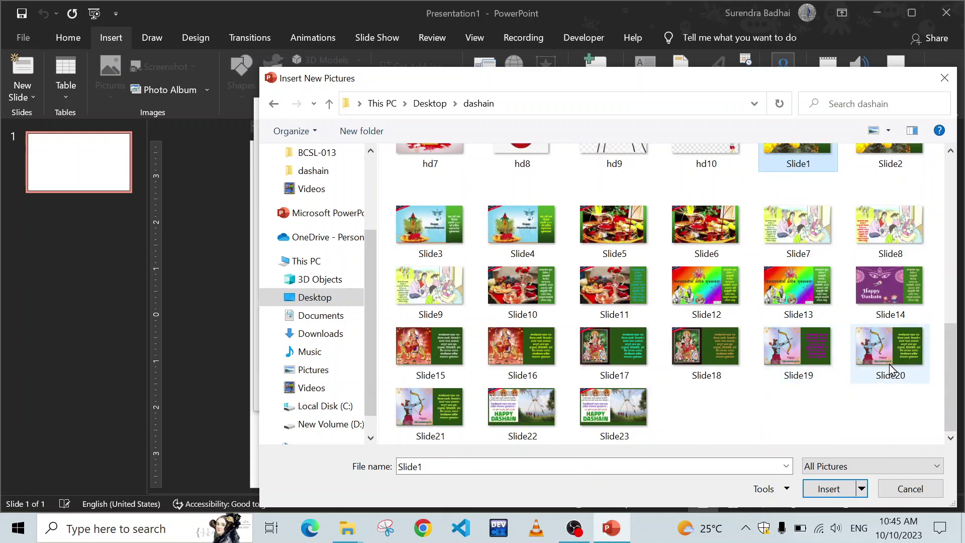
pyautogui.keyDown('shift'); pyautogui.click(628, 421); pyautogui.keyUp('shift')
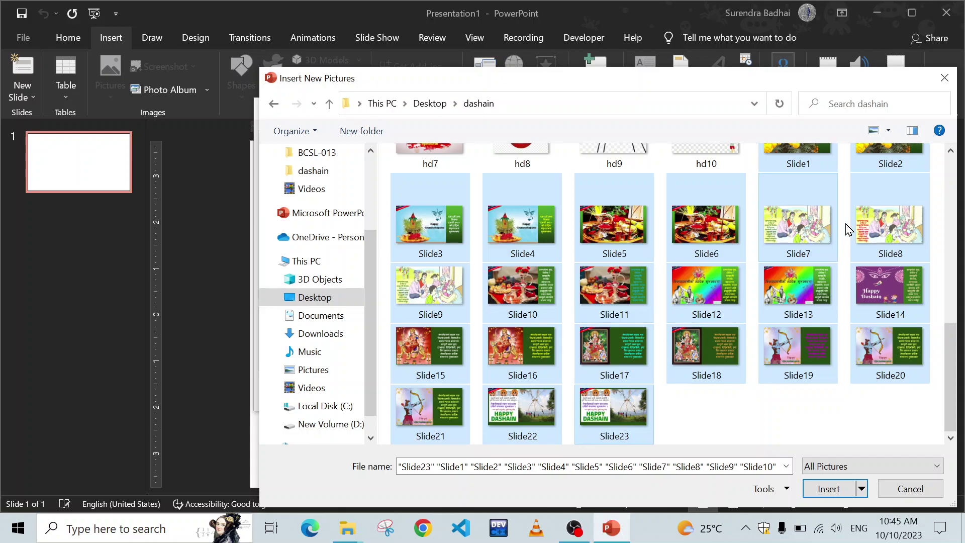
pyautogui.click(828, 489)
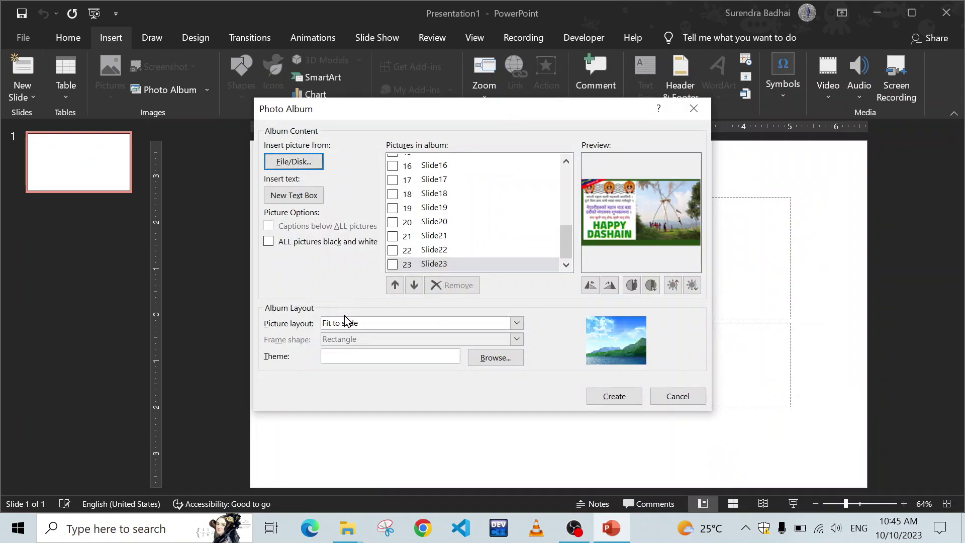
# Step: Keep the Fit to slide picture layout and create the album
pyautogui.click(399, 324)
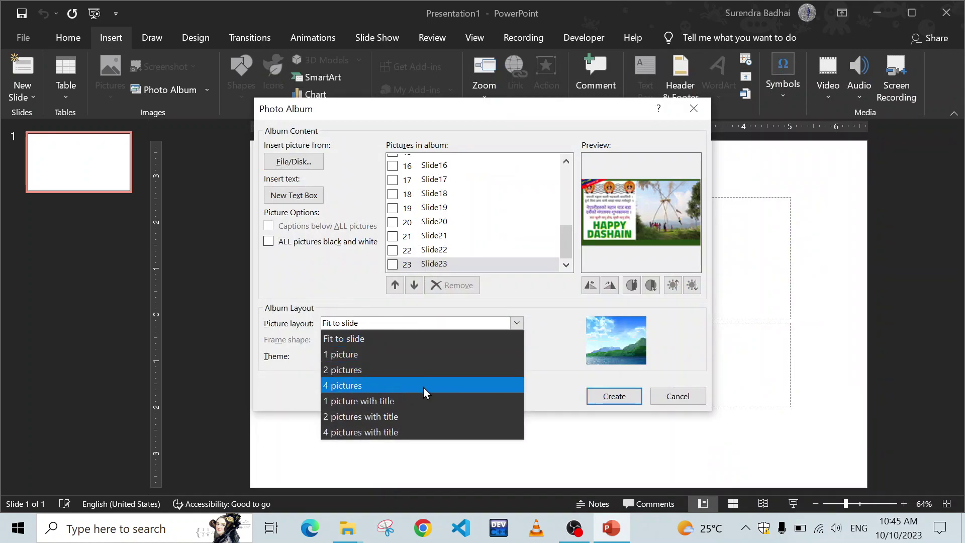
pyautogui.click(349, 338)
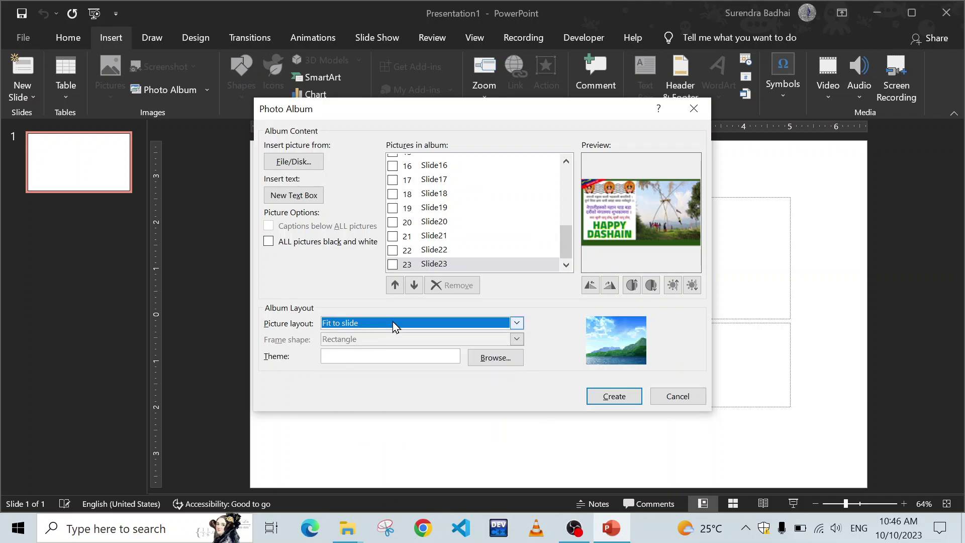
pyautogui.click(611, 399)
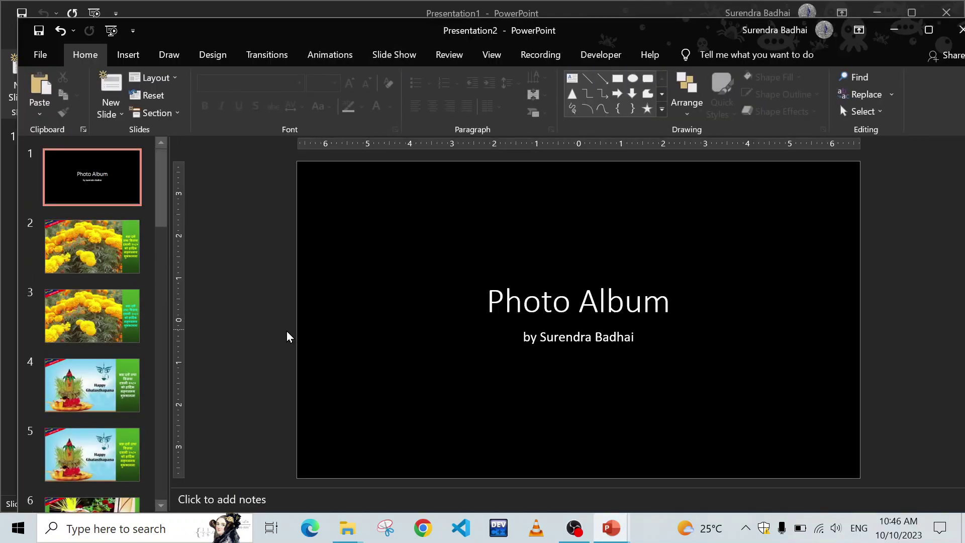
# Step: Delete the Photo Album title slide from the presentation
pyautogui.click(599, 302)
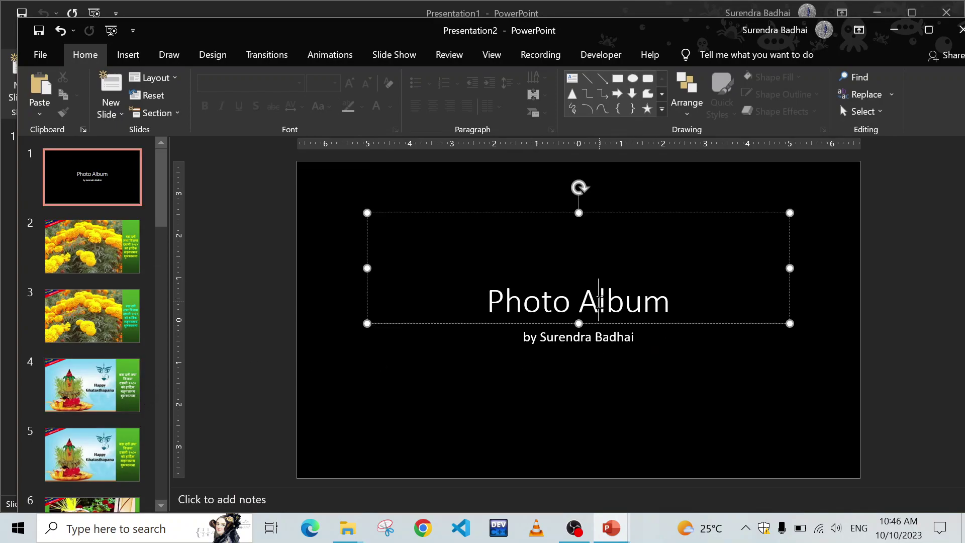
pyautogui.click(576, 349)
pyautogui.click(644, 304)
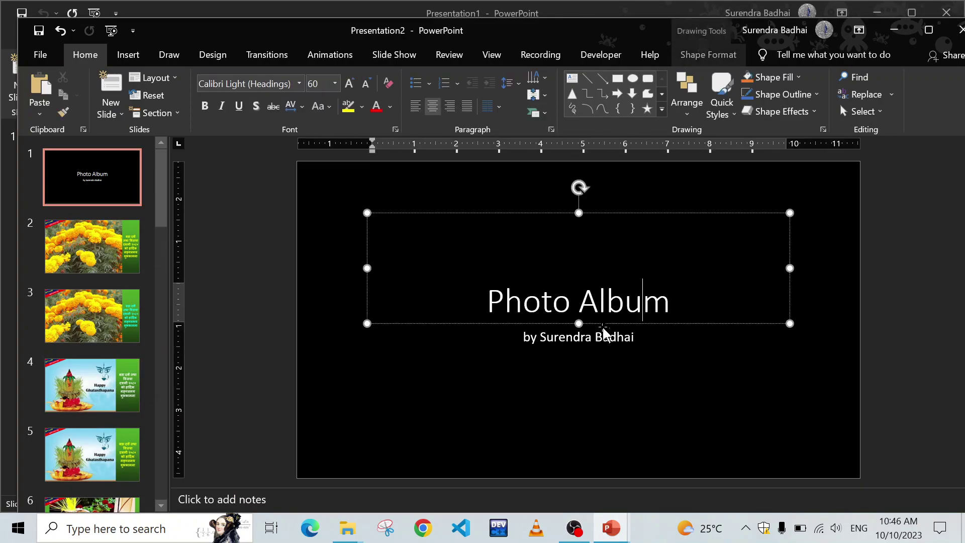
pyautogui.click(77, 196)
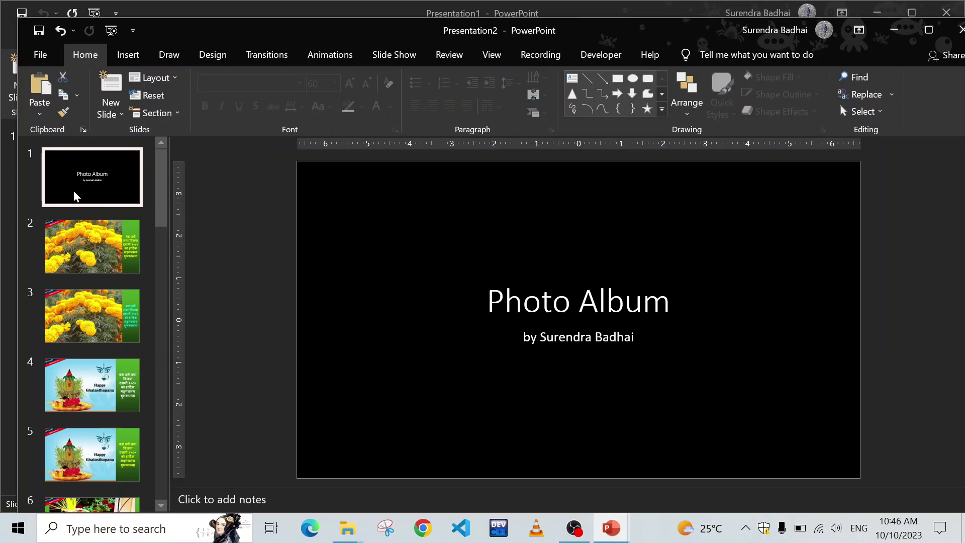
pyautogui.press('Delete')
# Step: Scroll through the remaining picture slides and bring up the animation effects
pyautogui.scroll(-1, 69, 257)
pyautogui.scroll(-13, 69, 257)
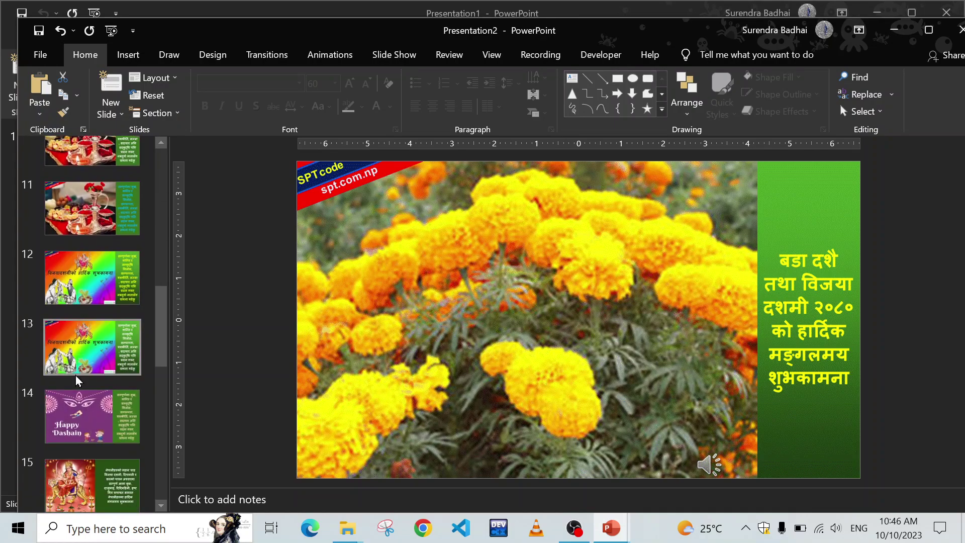
pyautogui.scroll(-4, 76, 378)
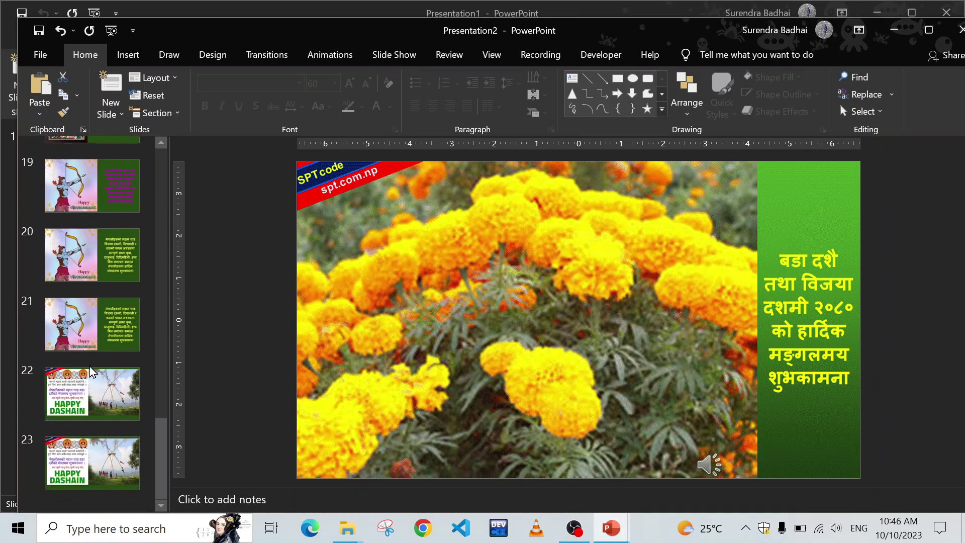
pyautogui.scroll(4, 95, 236)
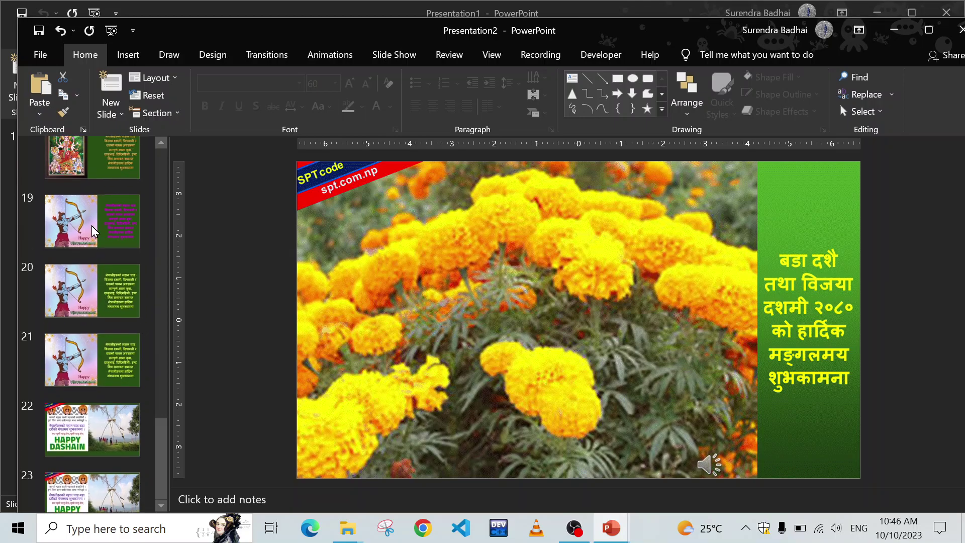
pyautogui.scroll(8, 96, 231)
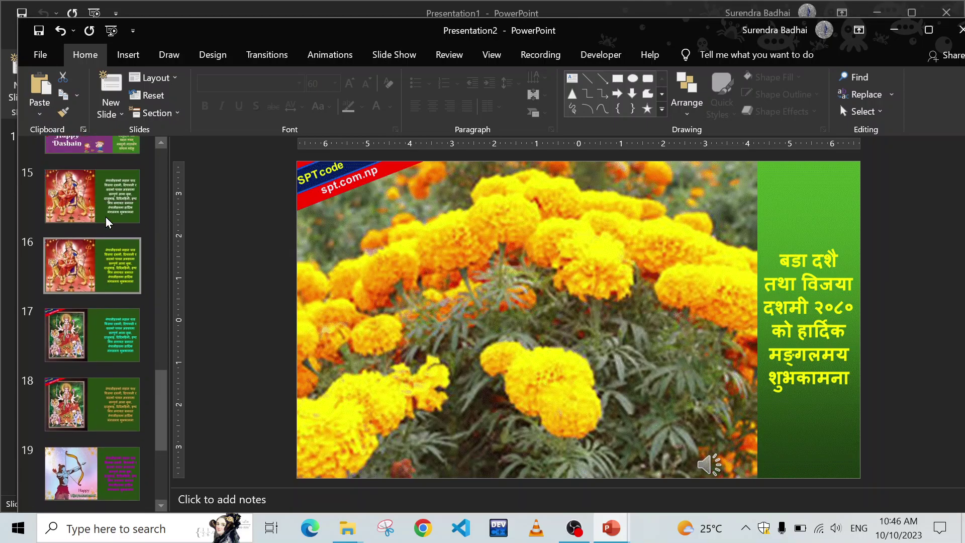
pyautogui.scroll(7, 115, 219)
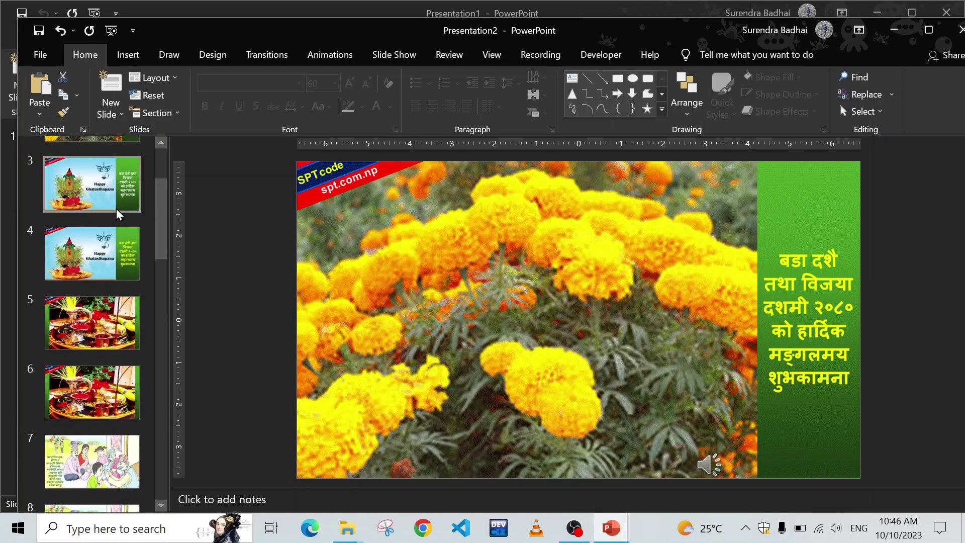
pyautogui.click(331, 59)
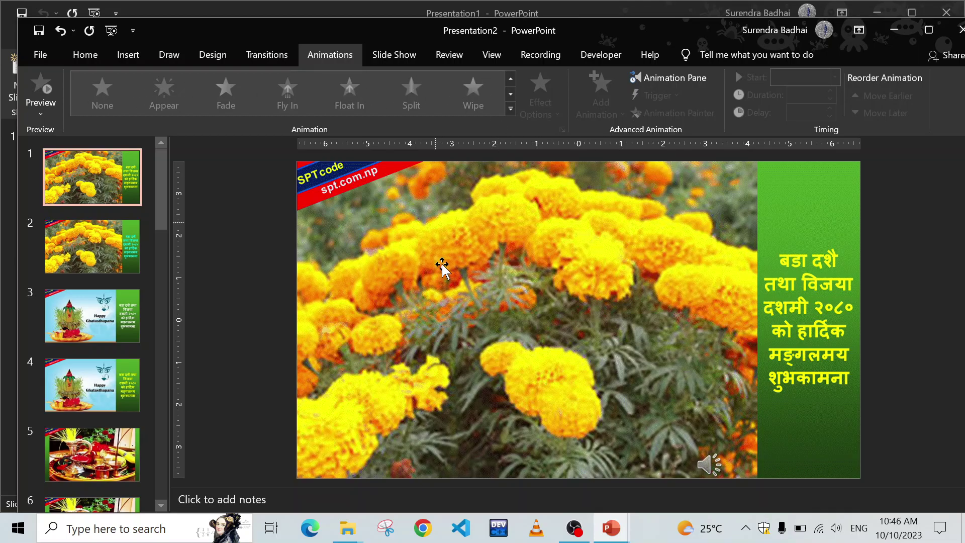
# Step: Leave the marigold picture on slide 1 with no animation, keeping None
pyautogui.click(656, 251)
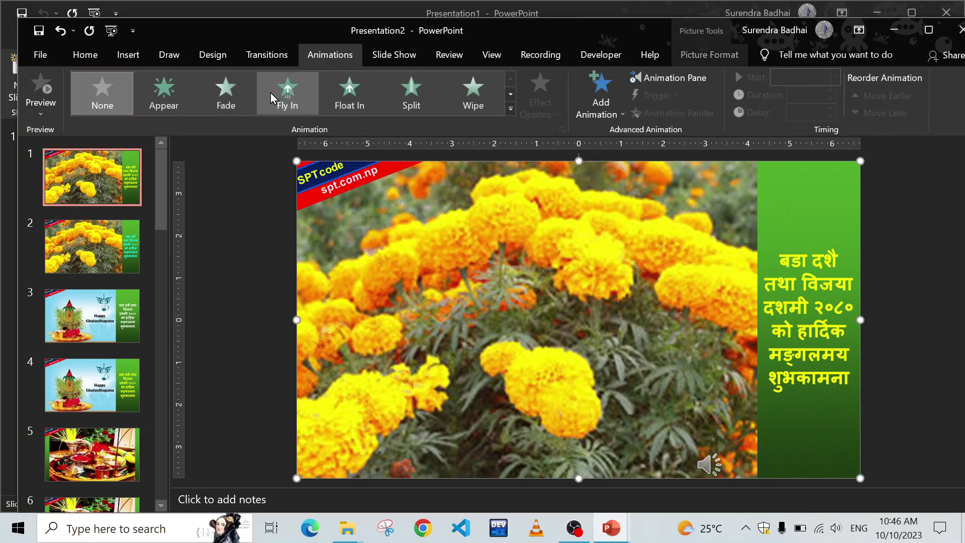
pyautogui.click(510, 108)
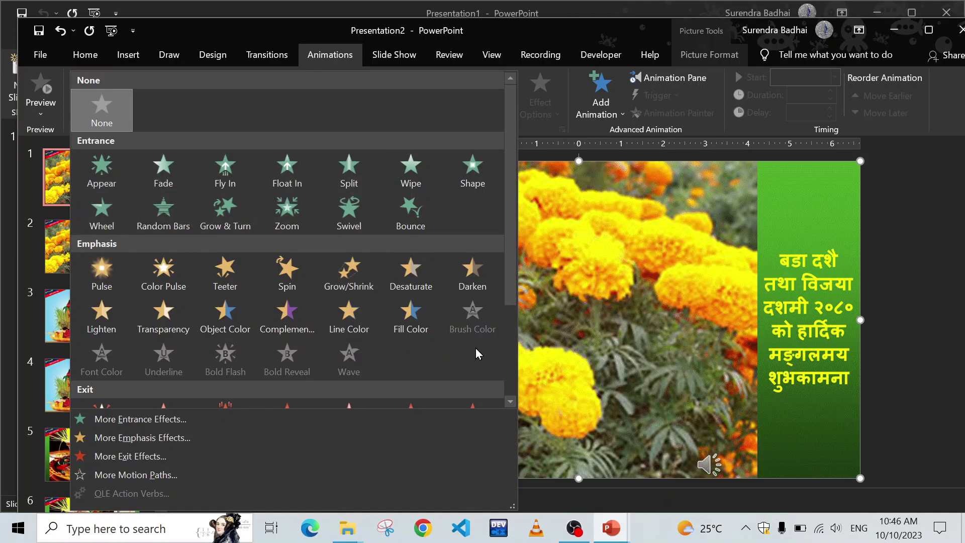
pyautogui.click(648, 311)
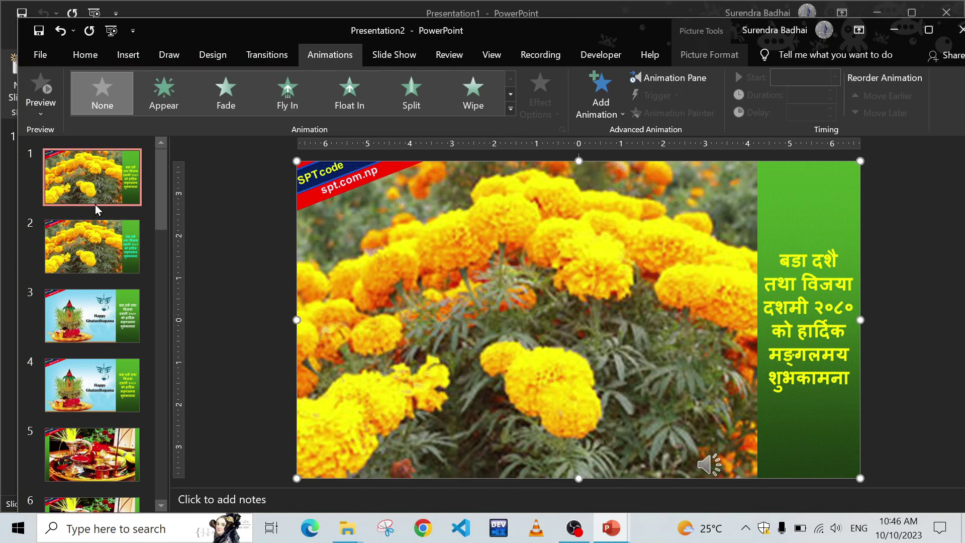
pyautogui.click(101, 187)
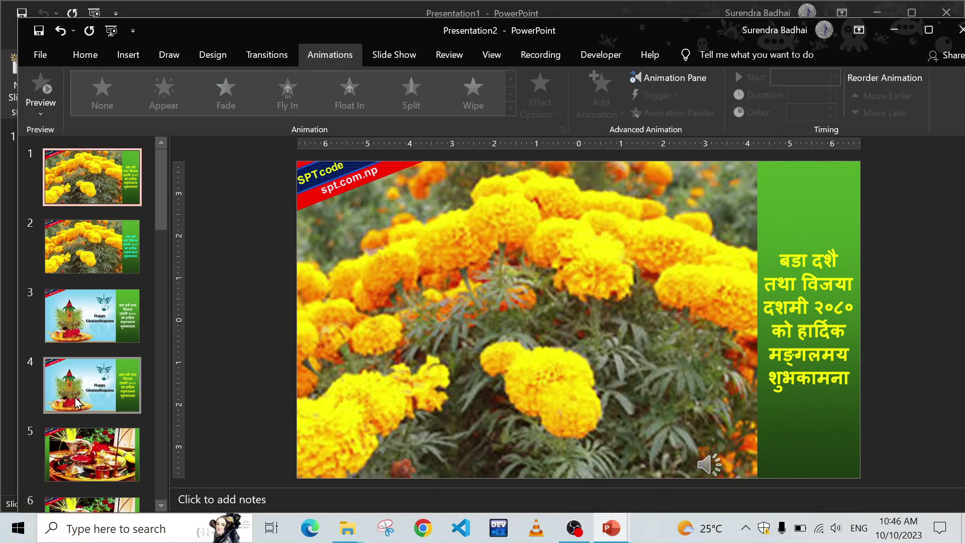
pyautogui.scroll(-10, 75, 396)
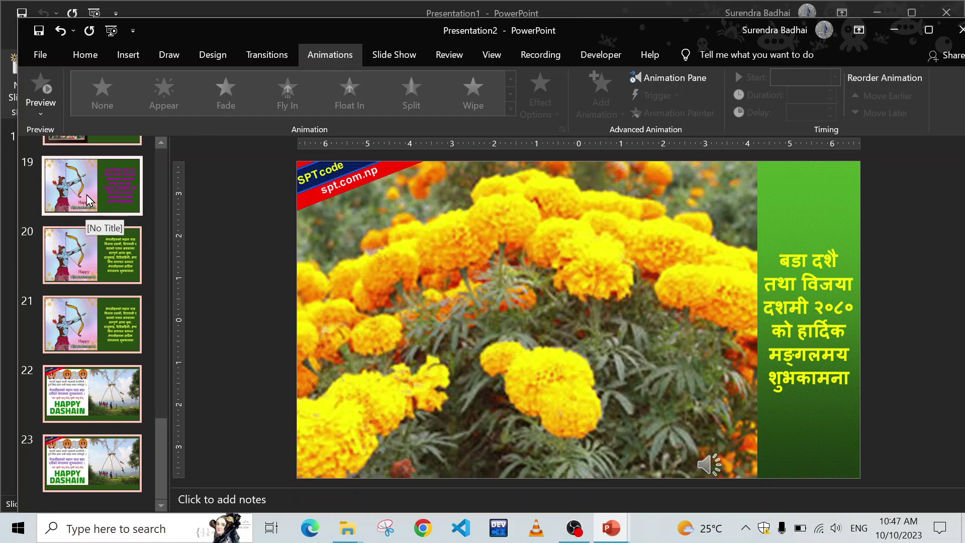
# Step: Apply the Rotate transition to the slides and set its duration to 01.00
pyautogui.click(281, 55)
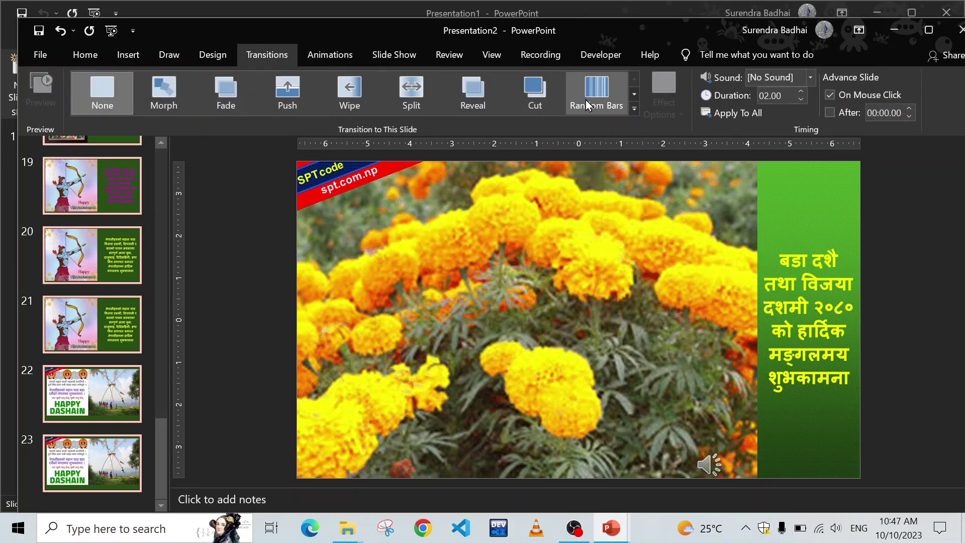
pyautogui.click(634, 109)
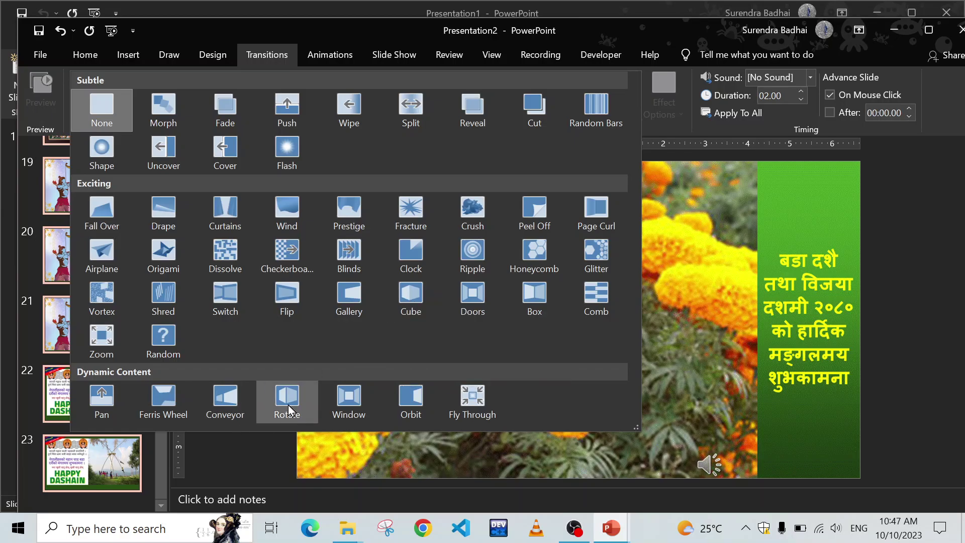
pyautogui.click(297, 394)
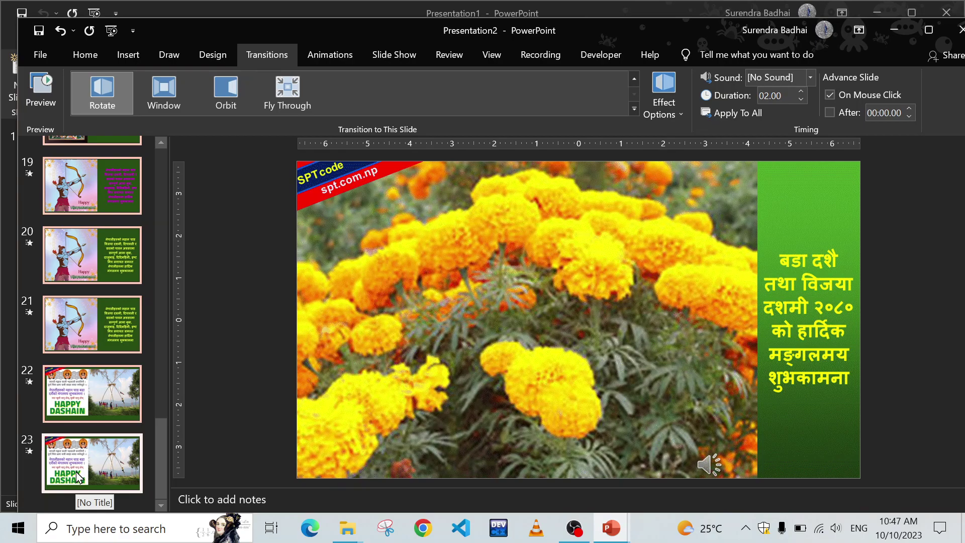
pyautogui.click(766, 97)
pyautogui.click(769, 97)
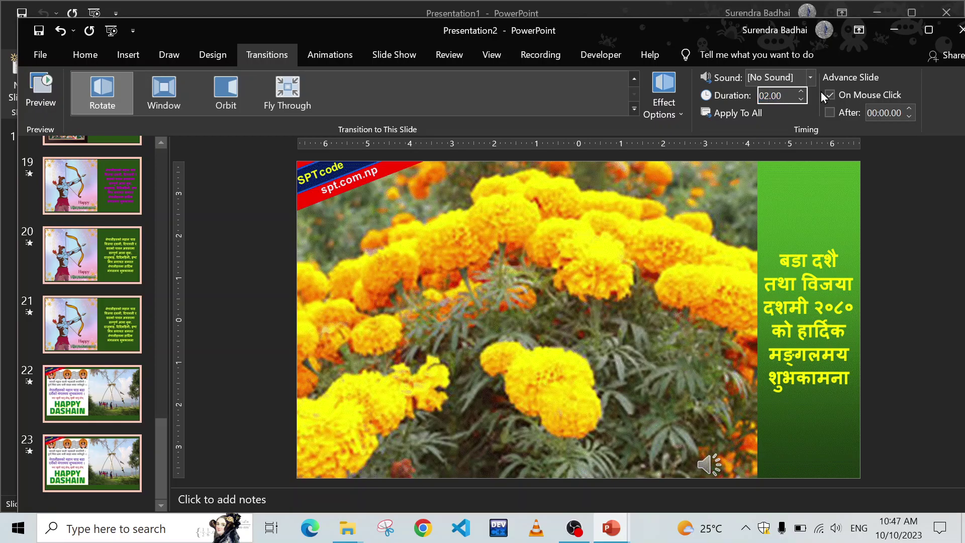
pyautogui.press('BackSpace')
# Step: Replace On Mouse Click with auto-advance after 00:01.00, then start the show from the current slide
pyautogui.click(830, 96)
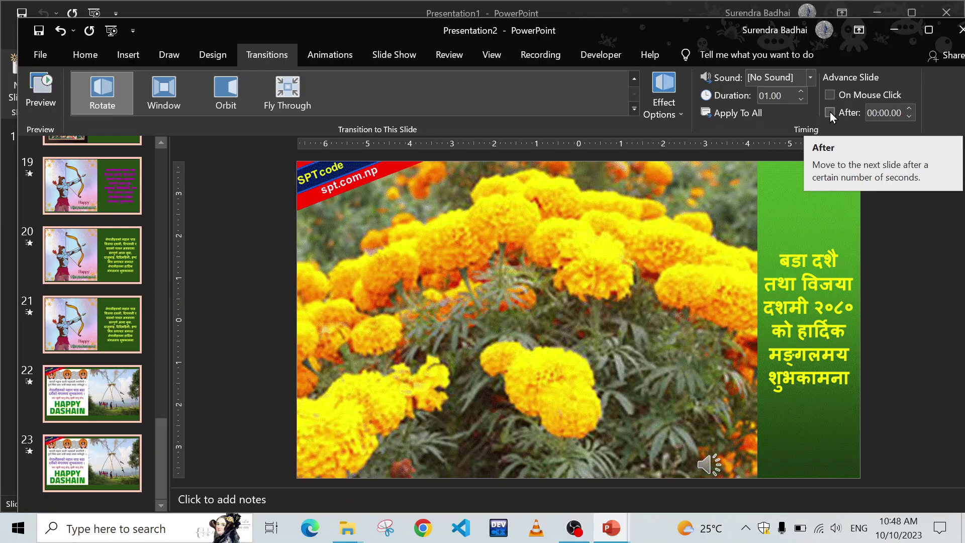
pyautogui.click(829, 113)
pyautogui.click(890, 113)
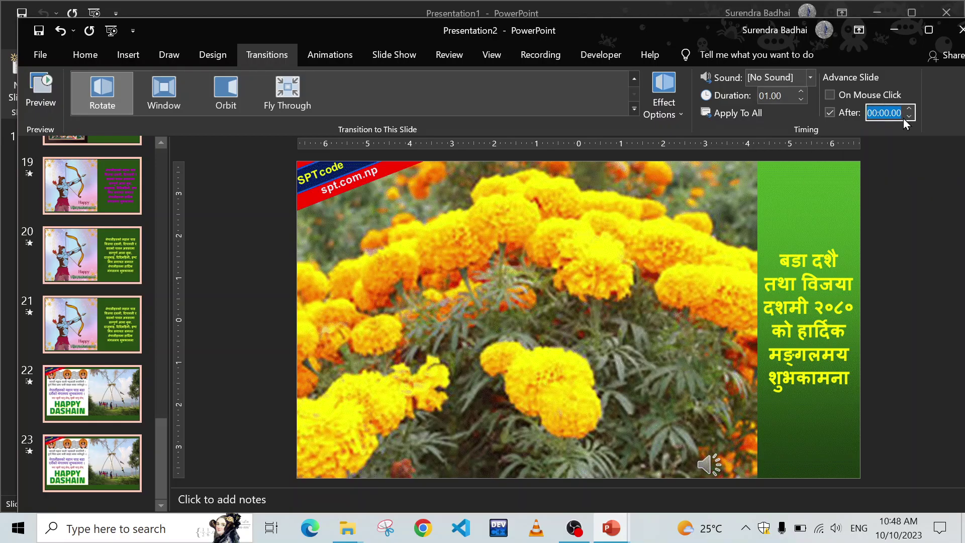
pyautogui.click(886, 112)
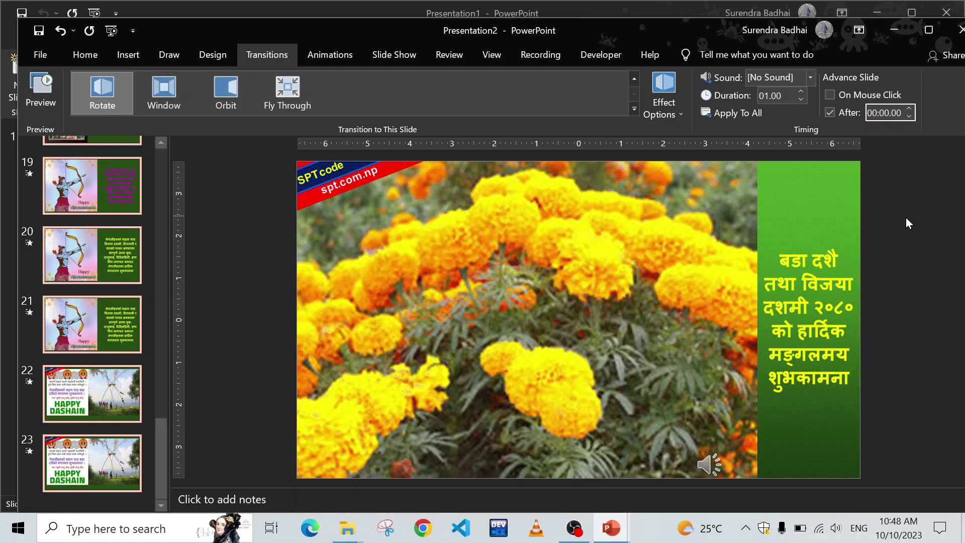
pyautogui.press('BackSpace')
pyautogui.press('BackSpace')
pyautogui.click(758, 153)
pyautogui.scroll(4, 120, 204)
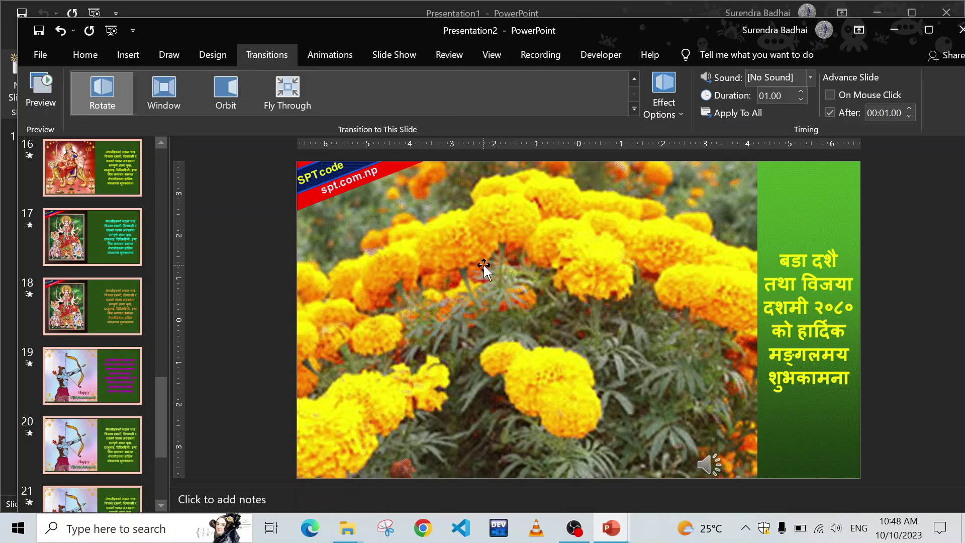
pyautogui.hotkey('shift', 'F5')
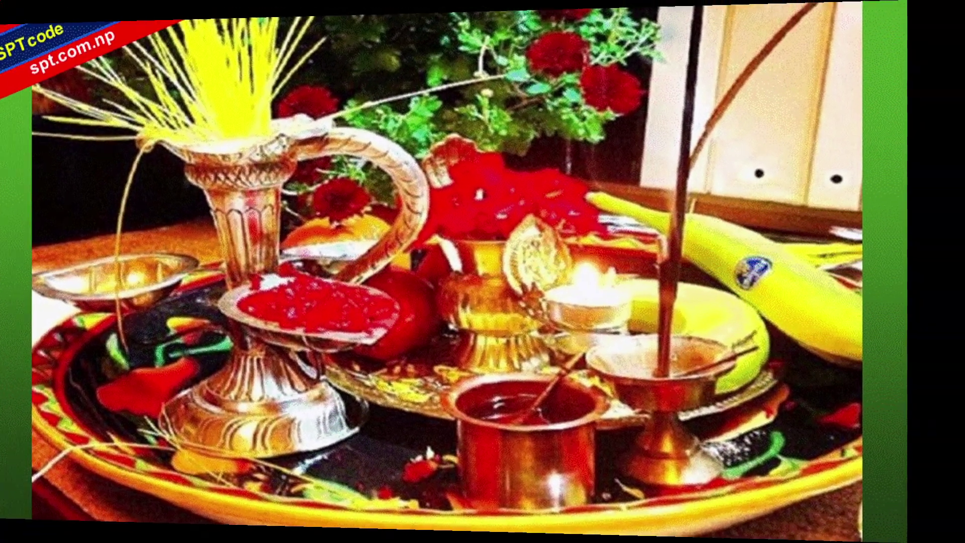
# Step: Exit the slide show back to editing at slide 6
pyautogui.press('Escape')
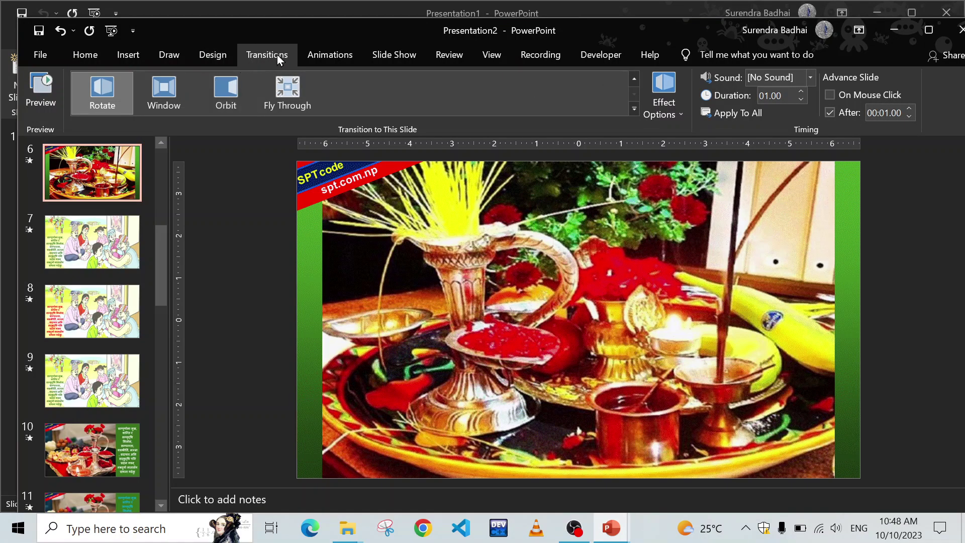
# Step: Try the Window transition, then apply Peel Off to slide 6
pyautogui.click(164, 95)
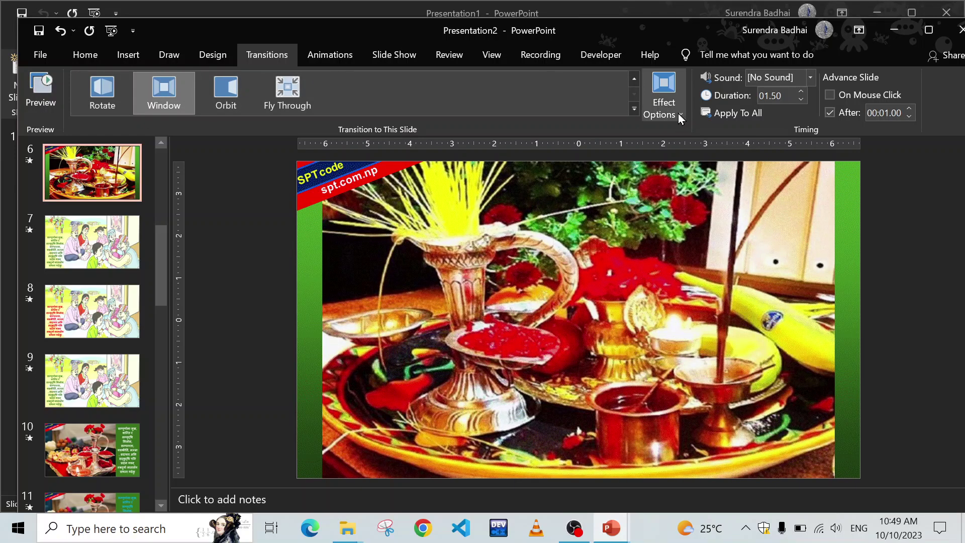
pyautogui.click(634, 109)
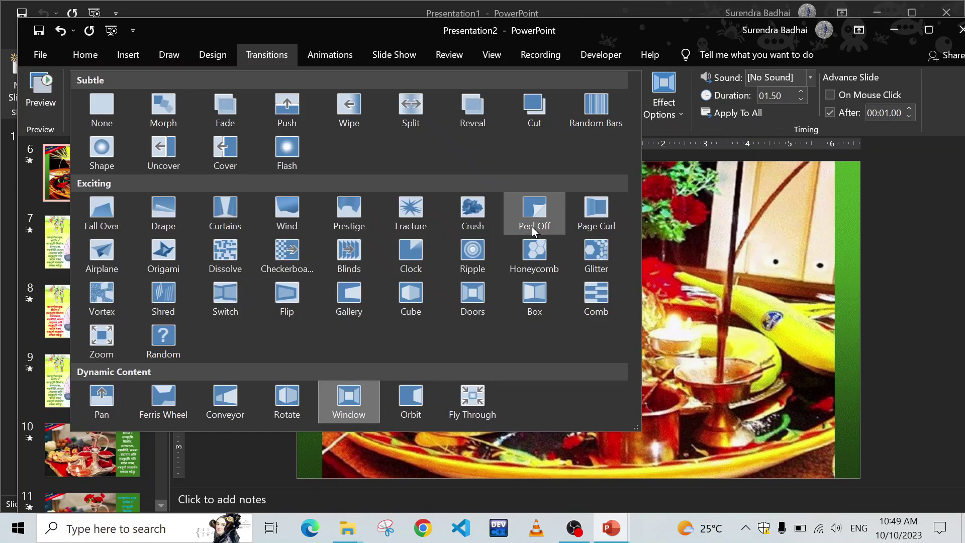
pyautogui.click(534, 214)
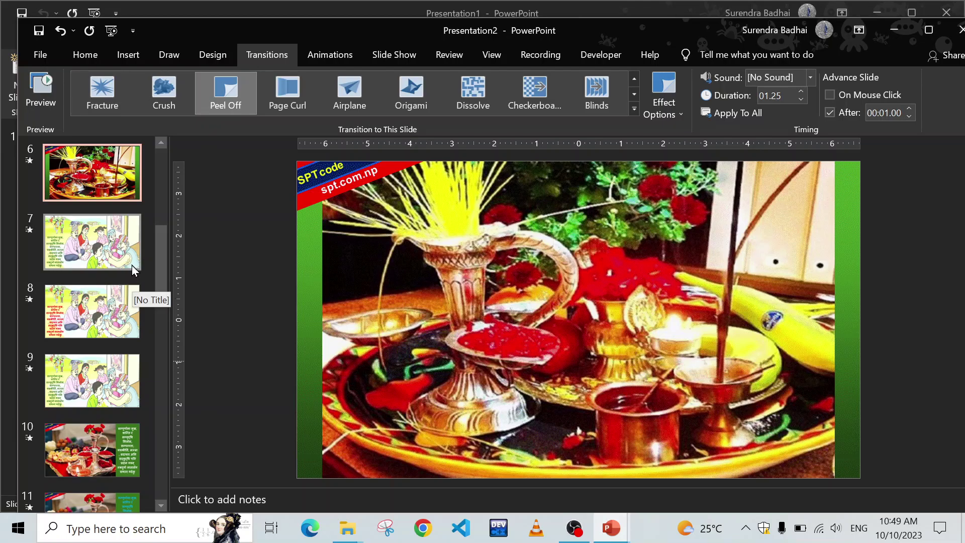
# Step: Select all slides and apply the Peel Off transition to every one
pyautogui.hotkey('ctrl', 'a')
pyautogui.scroll(-10, 80, 181)
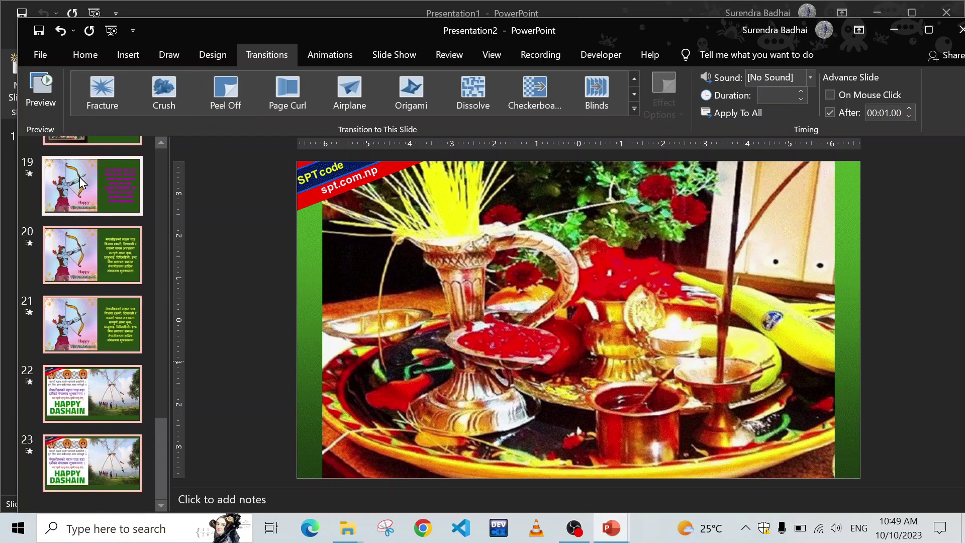
pyautogui.click(633, 110)
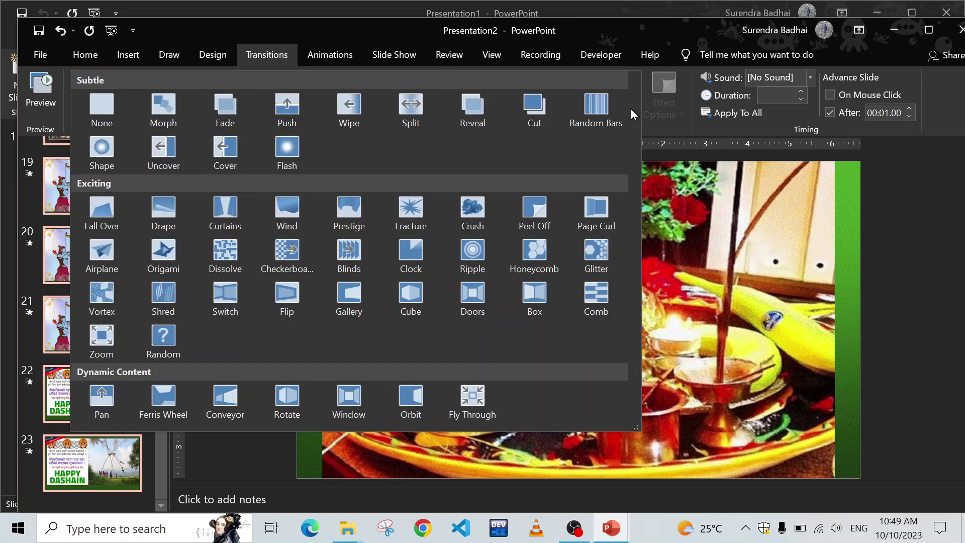
pyautogui.click(533, 217)
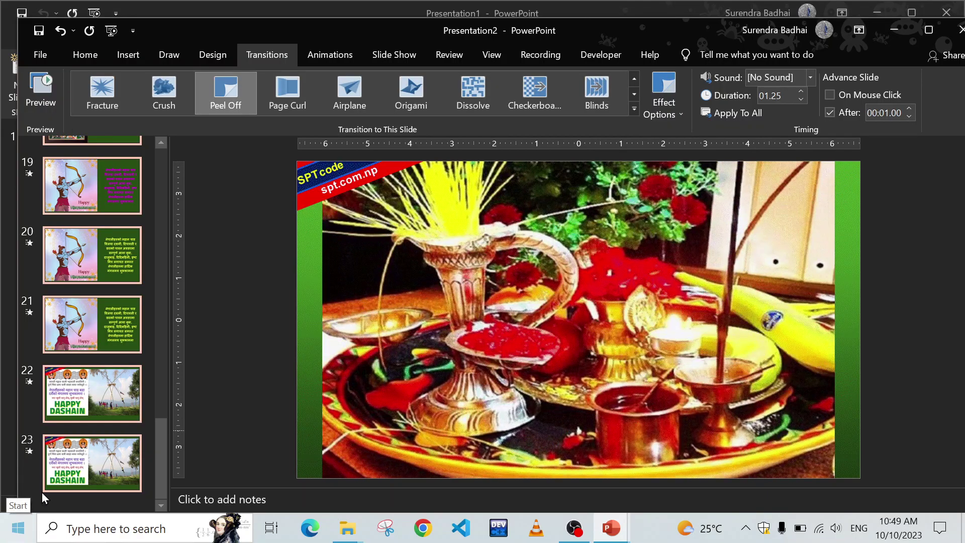
pyautogui.scroll(10, 114, 293)
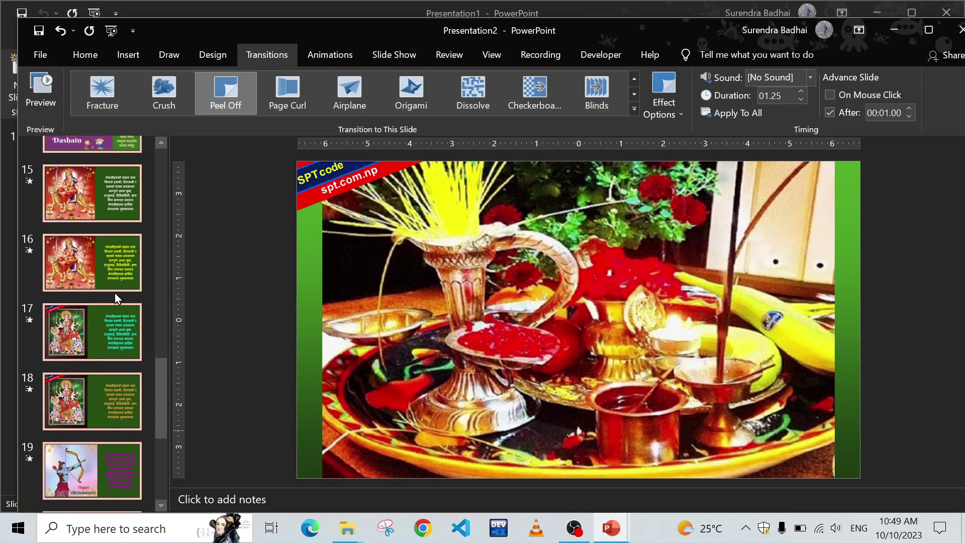
pyautogui.scroll(1, 115, 293)
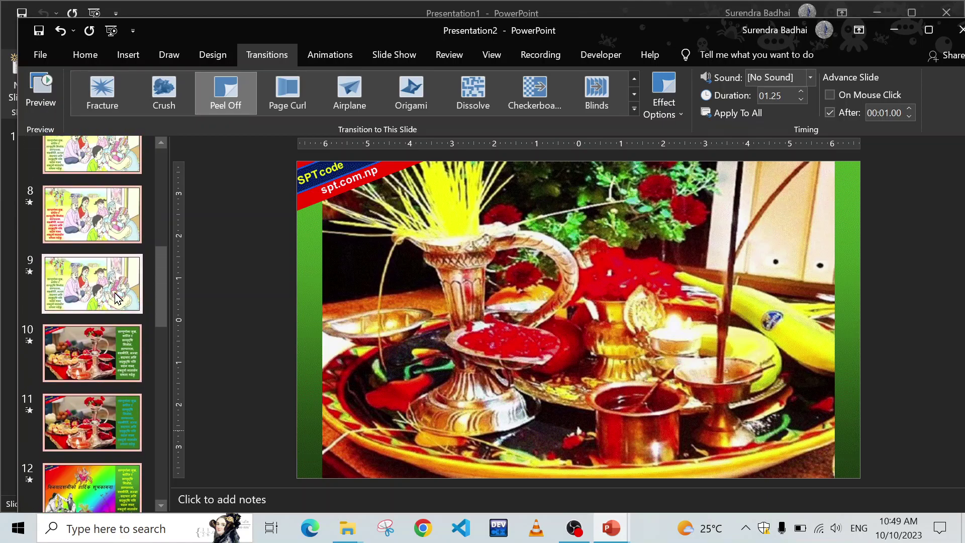
pyautogui.scroll(7, 136, 213)
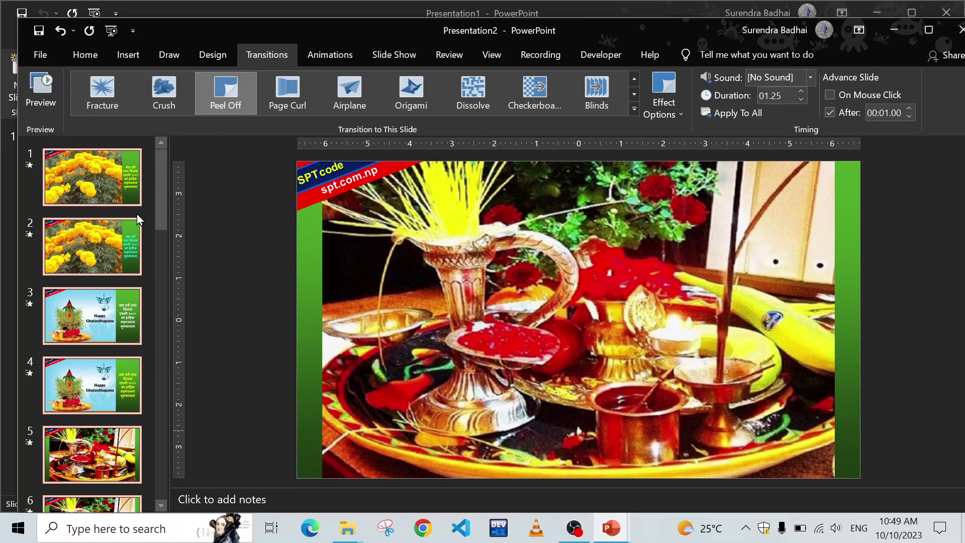
pyautogui.click(129, 59)
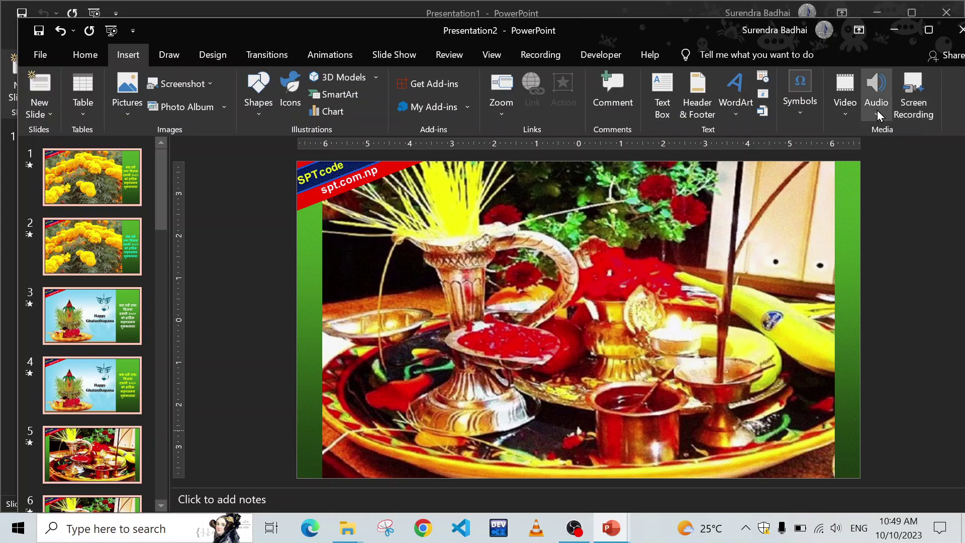
# Step: Insert the Malashree Dhun Dashain music from this PC, then jump back to slide 1
pyautogui.click(877, 113)
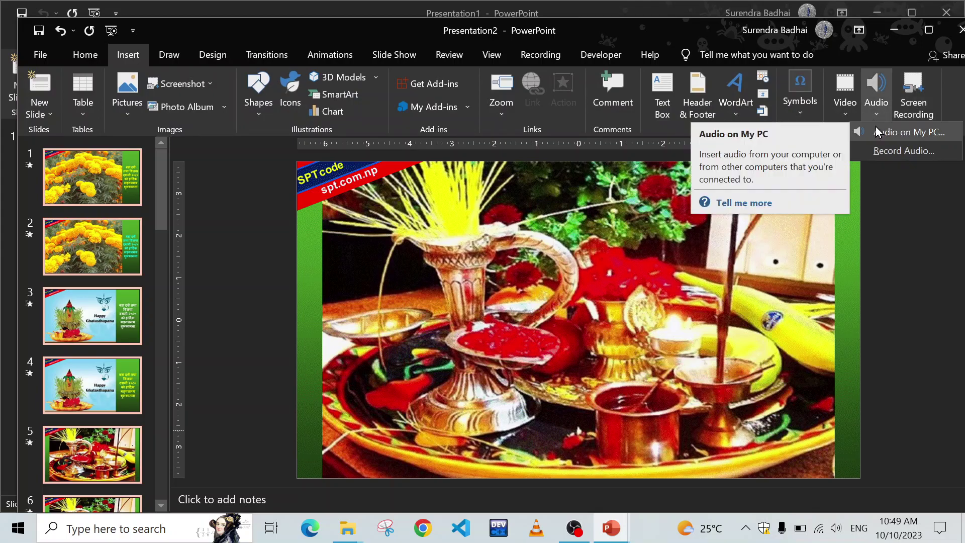
pyautogui.click(920, 133)
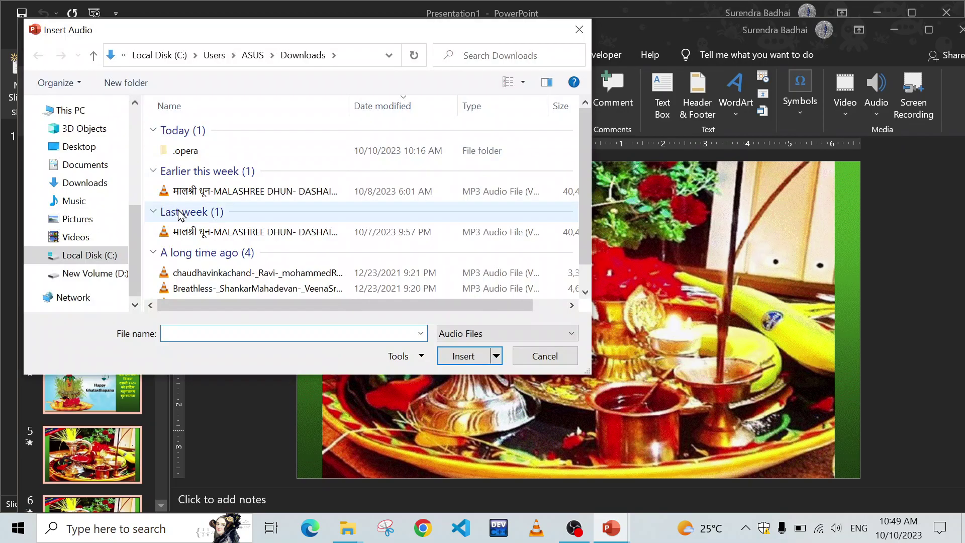
pyautogui.click(198, 193)
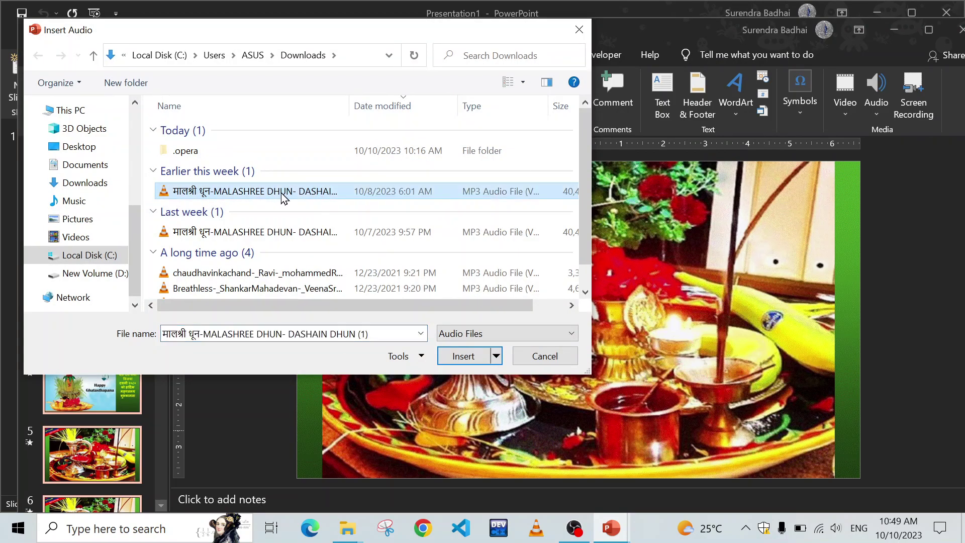
pyautogui.click(461, 357)
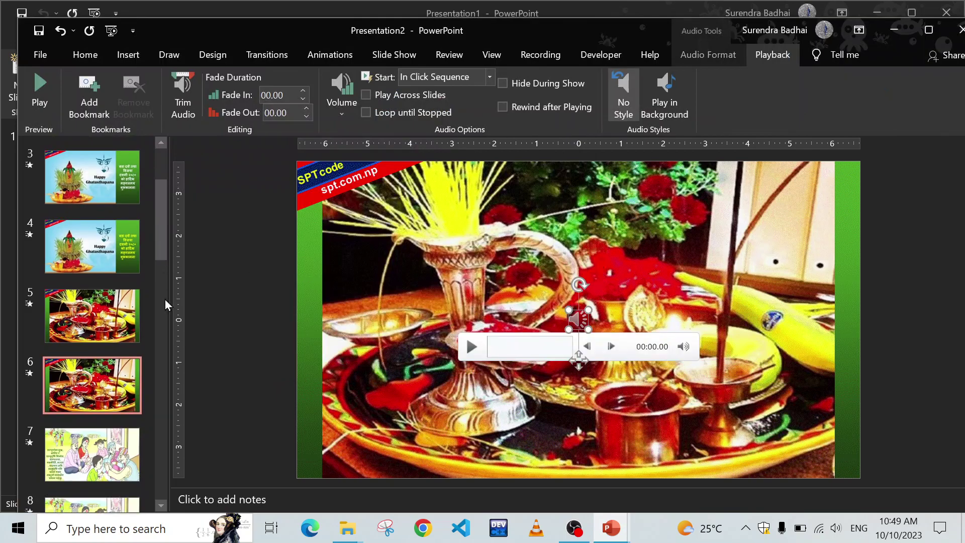
pyautogui.click(165, 258)
pyautogui.press('Home')
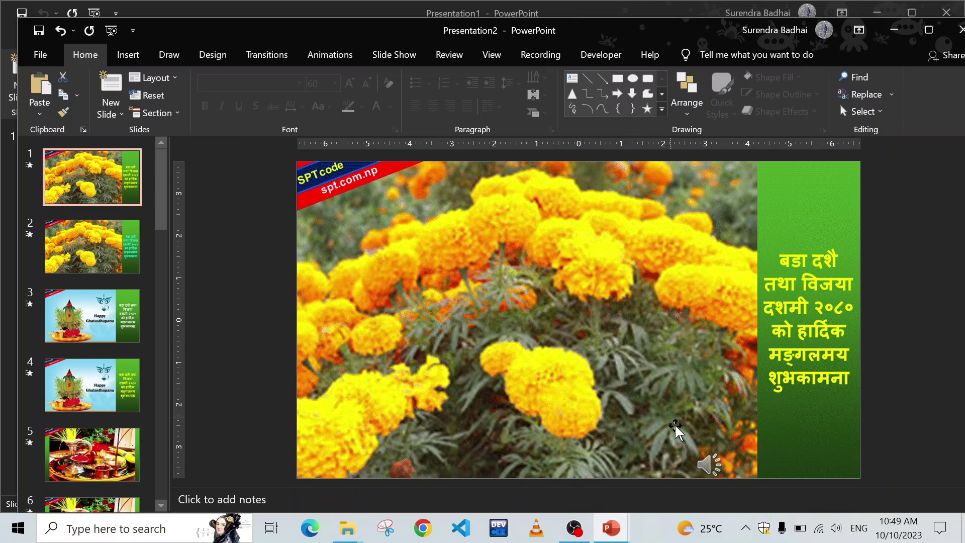
pyautogui.click(710, 463)
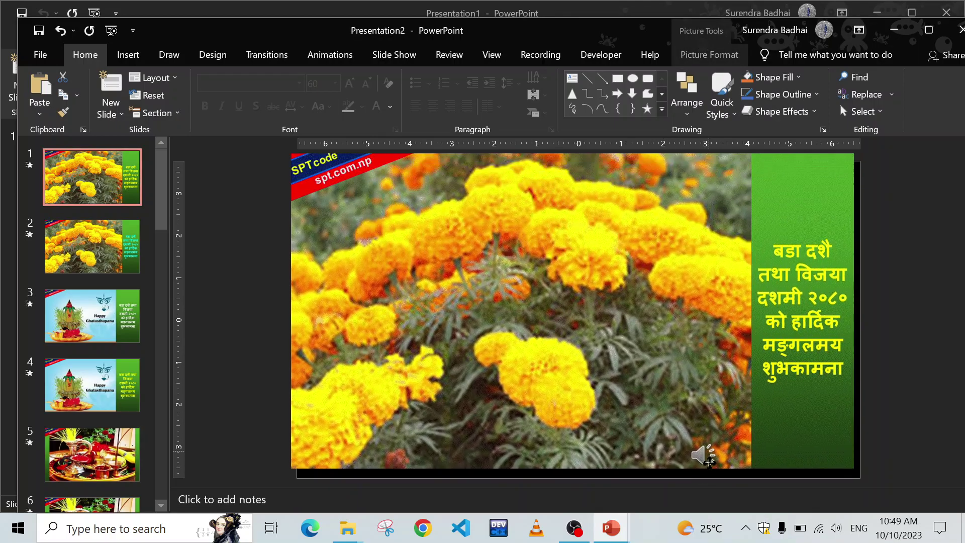
pyautogui.hotkey('ctrl', 'z')
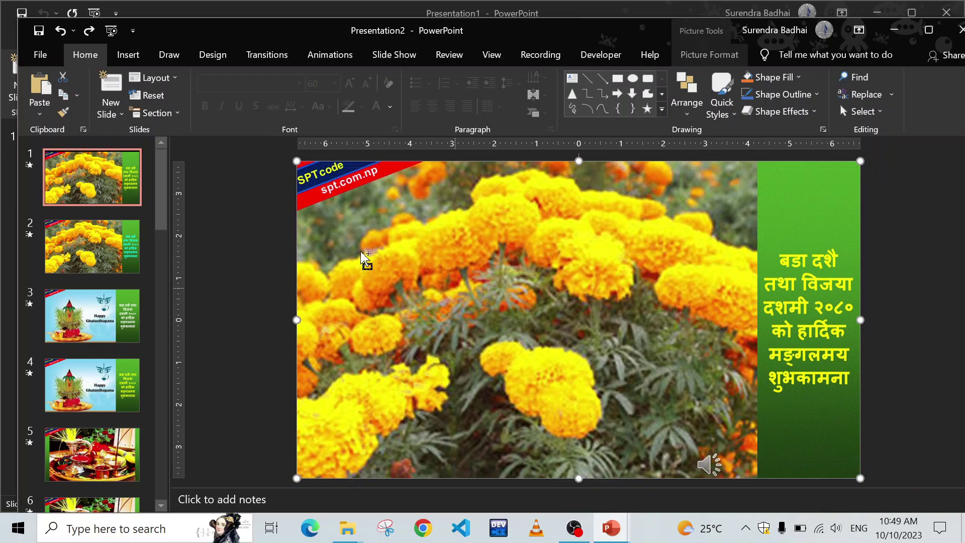
pyautogui.click(291, 161)
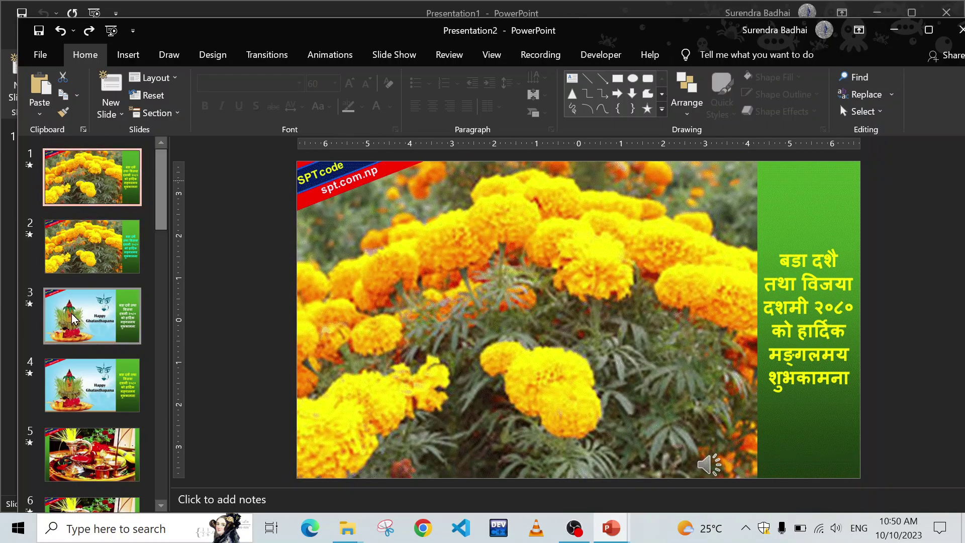
pyautogui.click(104, 257)
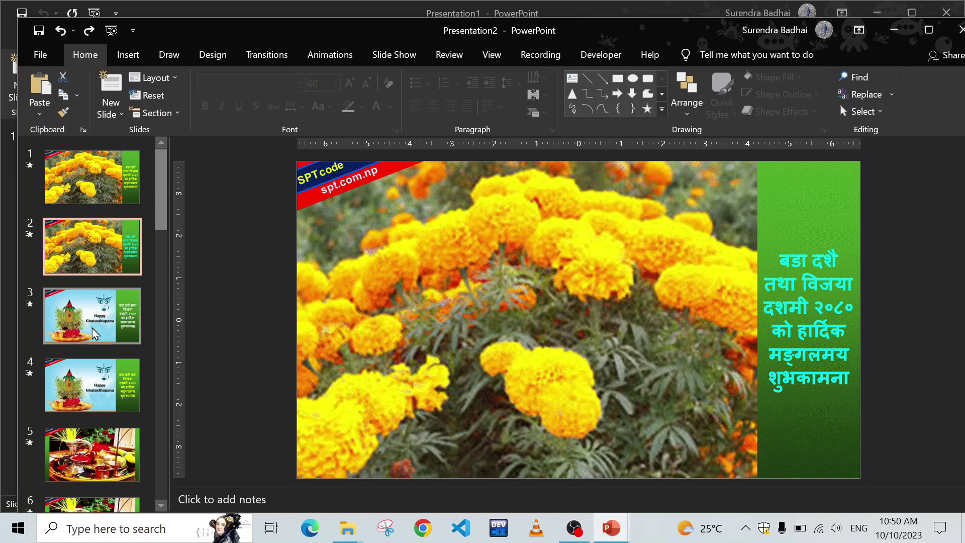
pyautogui.click(106, 389)
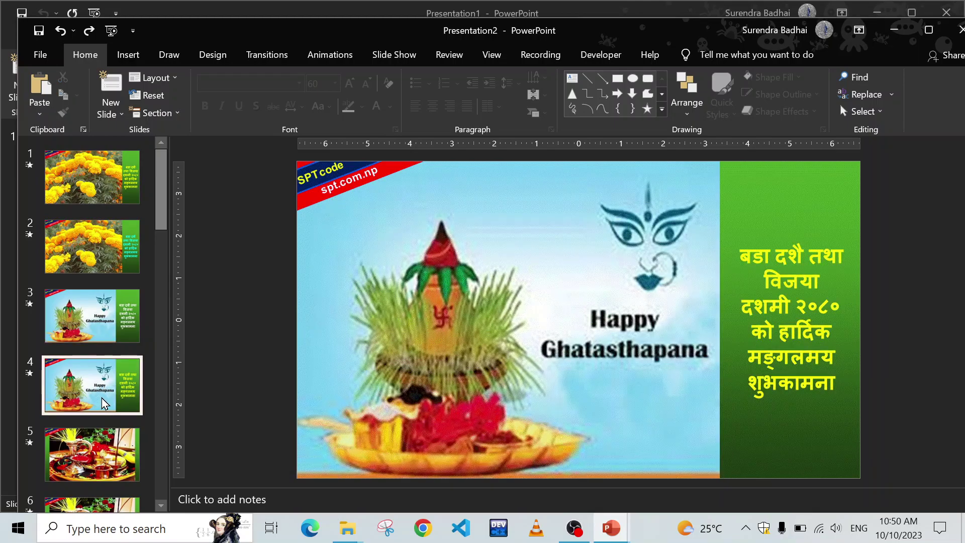
pyautogui.press('Up')
pyautogui.press('Up')
pyautogui.press('Up')
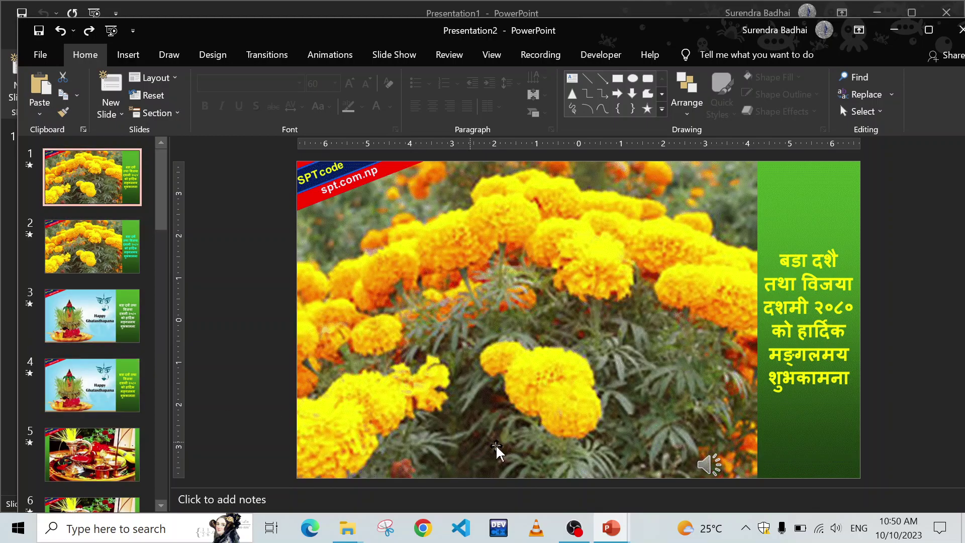
pyautogui.hotkey('ctrl', 'a')
pyautogui.scroll(-5, 79, 181)
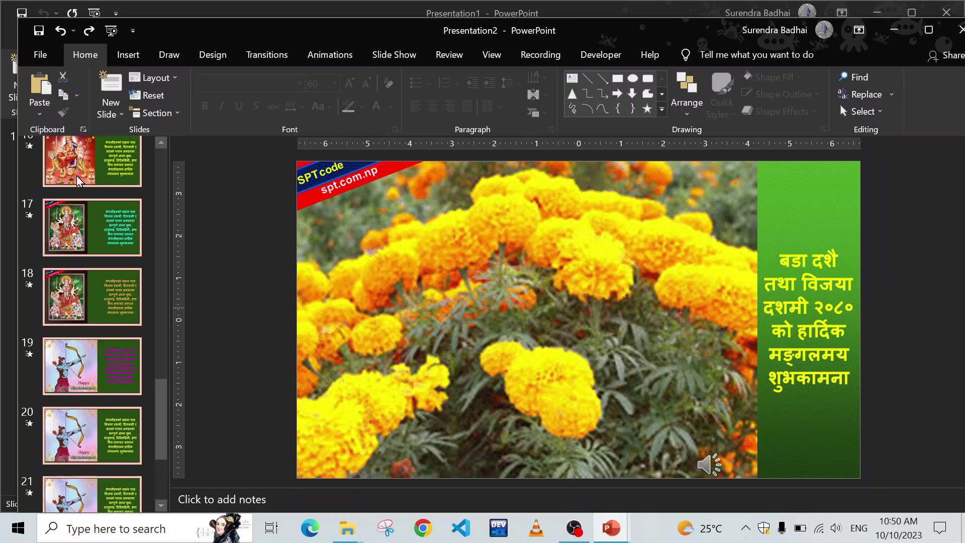
pyautogui.scroll(-2, 79, 181)
pyautogui.scroll(15, 88, 195)
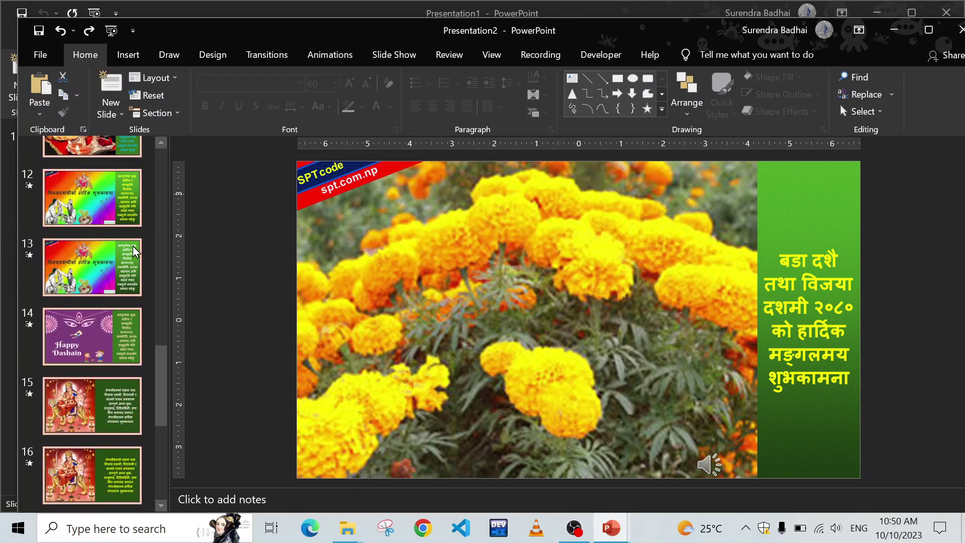
pyautogui.scroll(2, 88, 195)
pyautogui.click(85, 184)
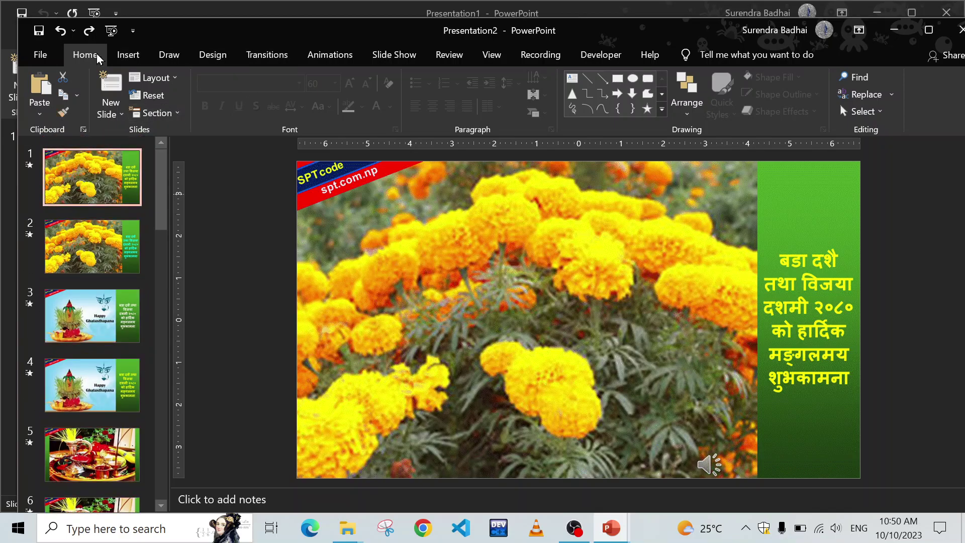
# Step: Insert the Malashree Dhun MP3 from Downloads, enlarge its sound icon and place it on the green panel
pyautogui.click(132, 58)
pyautogui.click(876, 98)
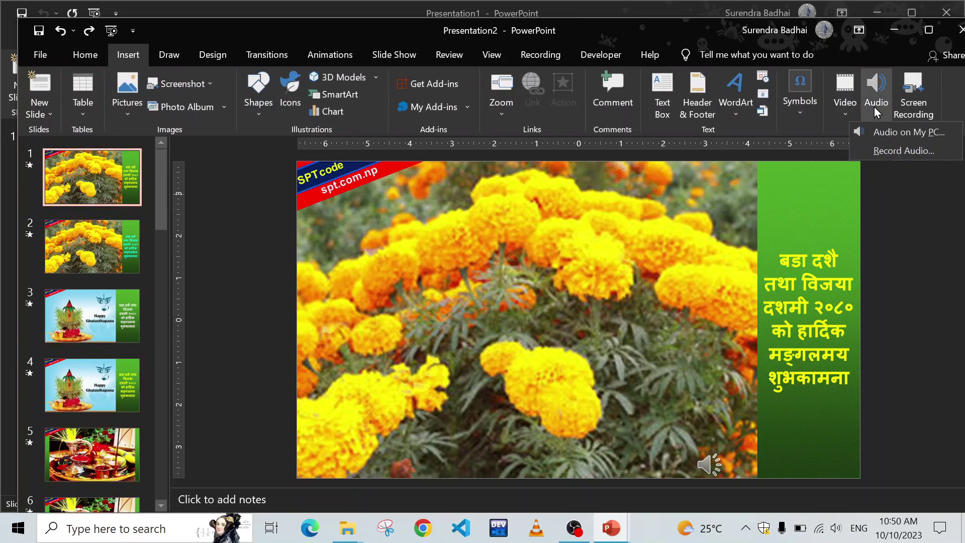
pyautogui.click(890, 136)
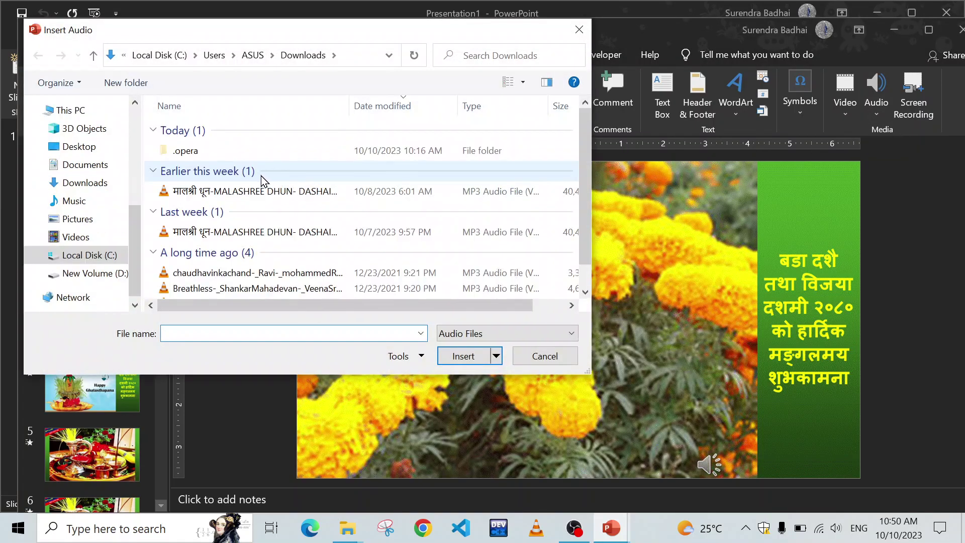
pyautogui.click(259, 191)
pyautogui.click(462, 356)
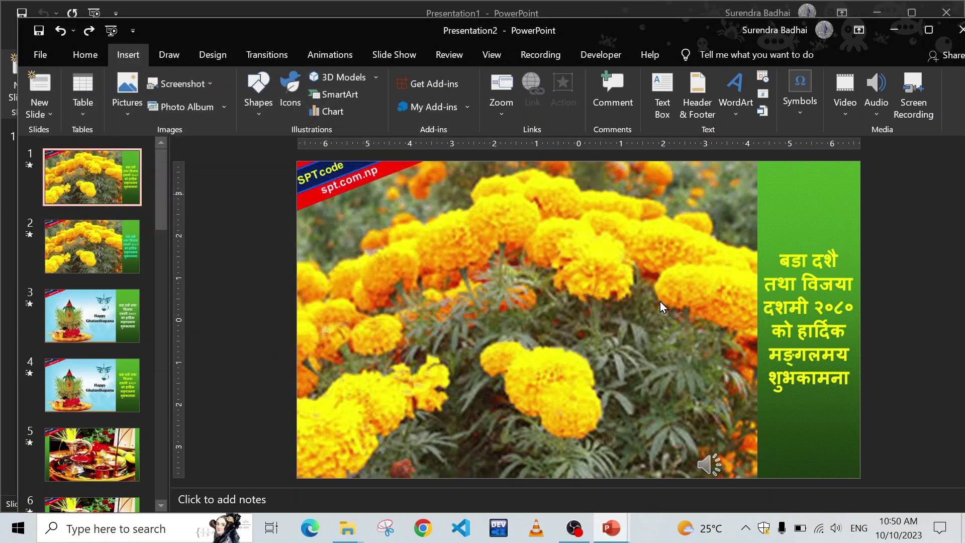
pyautogui.moveTo(589, 310); pyautogui.dragTo(660, 238)
pyautogui.moveTo(616, 279); pyautogui.dragTo(705, 221)
# Step: Bring up the Animations tab for slide 1's Malashree Dhun audio icon
pyautogui.rightClick(705, 221)
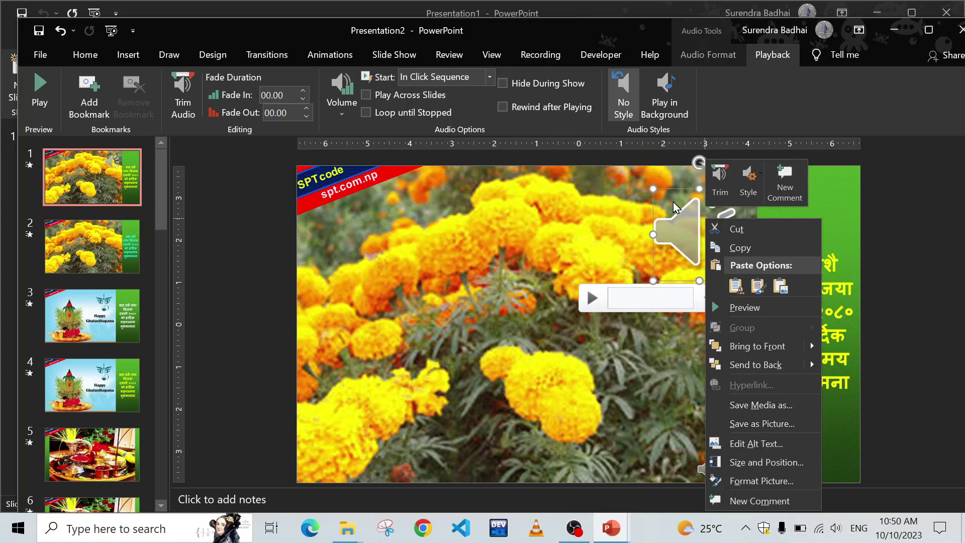
pyautogui.click(681, 227)
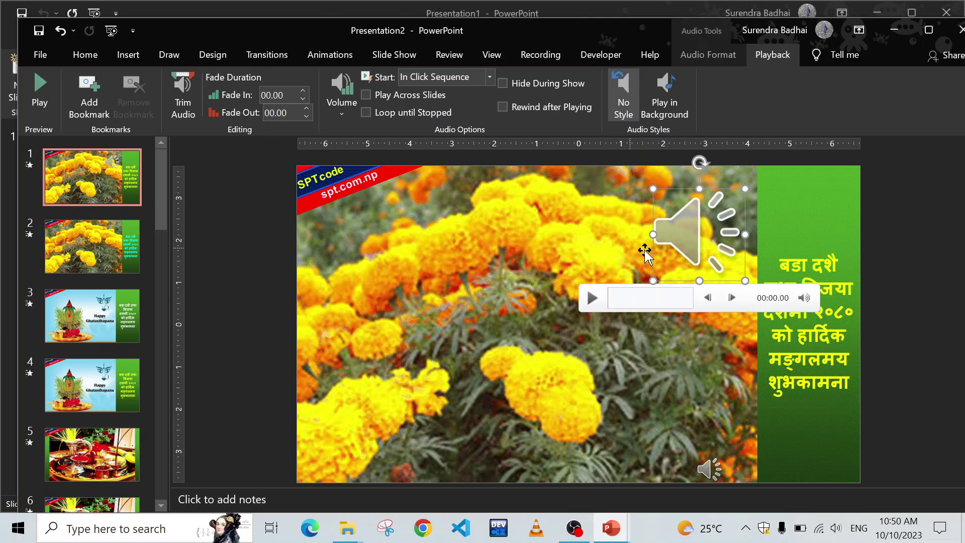
pyautogui.click(319, 56)
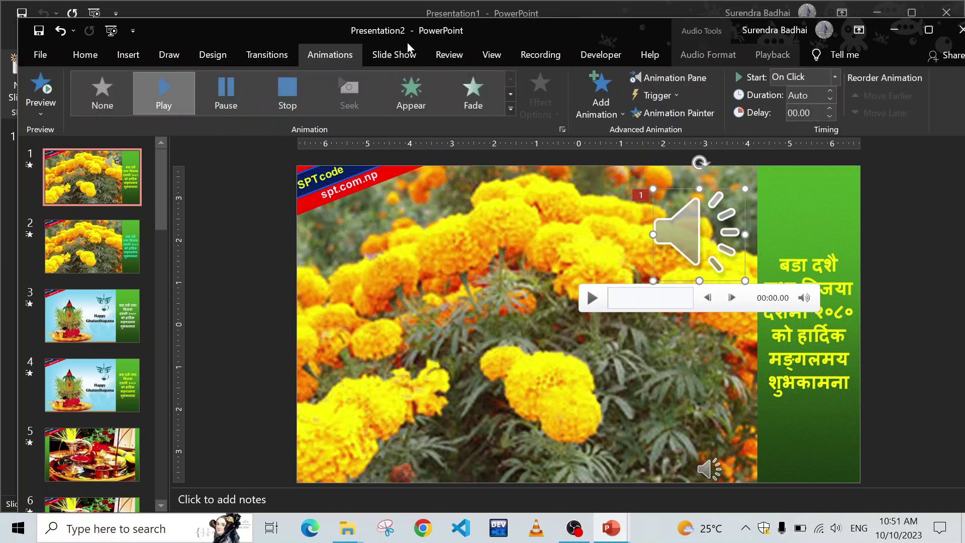
# Step: In the Animation Pane, set the music's Play effect to Start With Previous
pyautogui.click(676, 77)
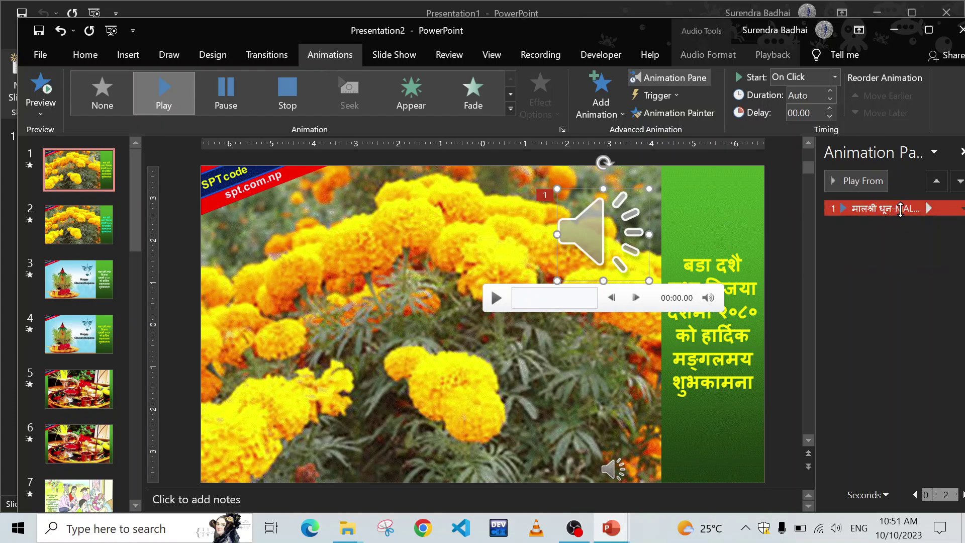
pyautogui.click(960, 208)
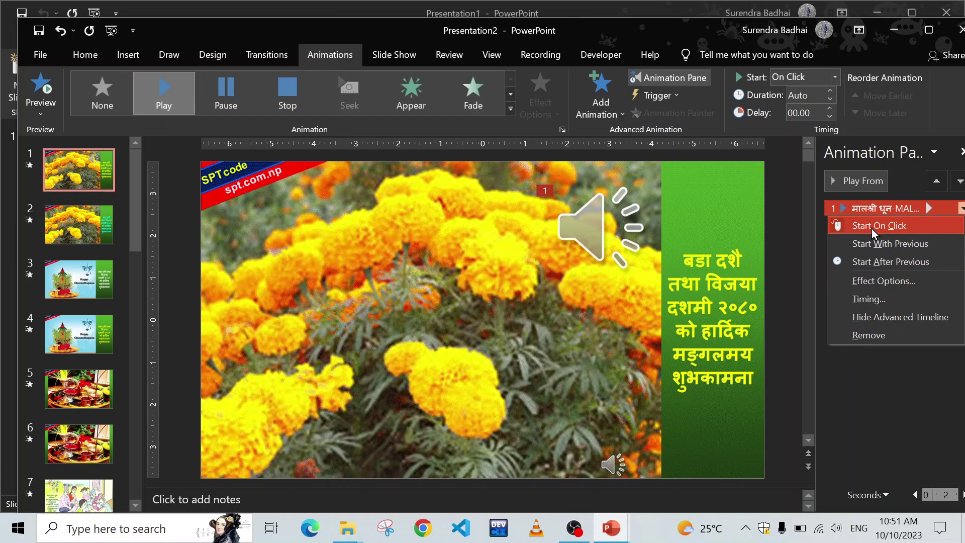
pyautogui.click(896, 243)
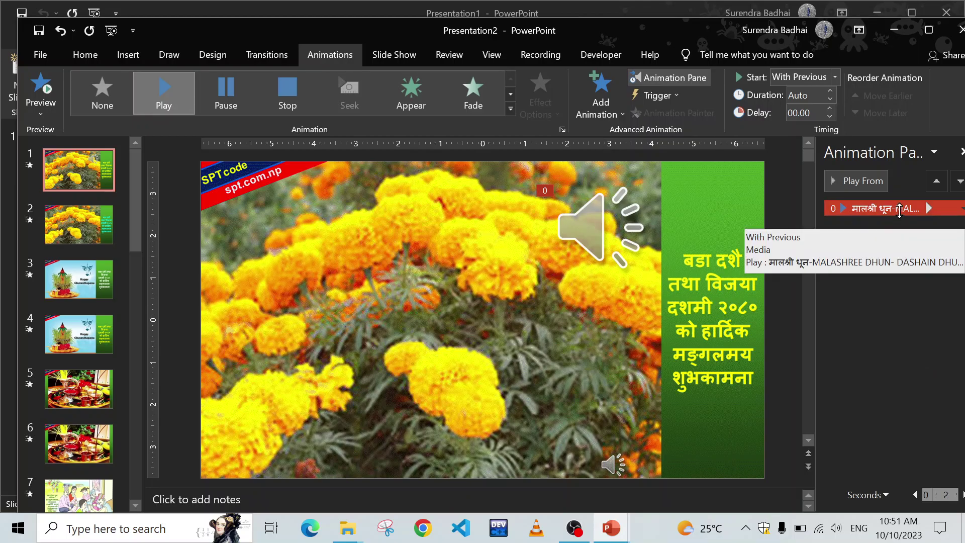
# Step: In the Play Audio effect options, set the music to stop after 23 slides
pyautogui.rightClick(899, 210)
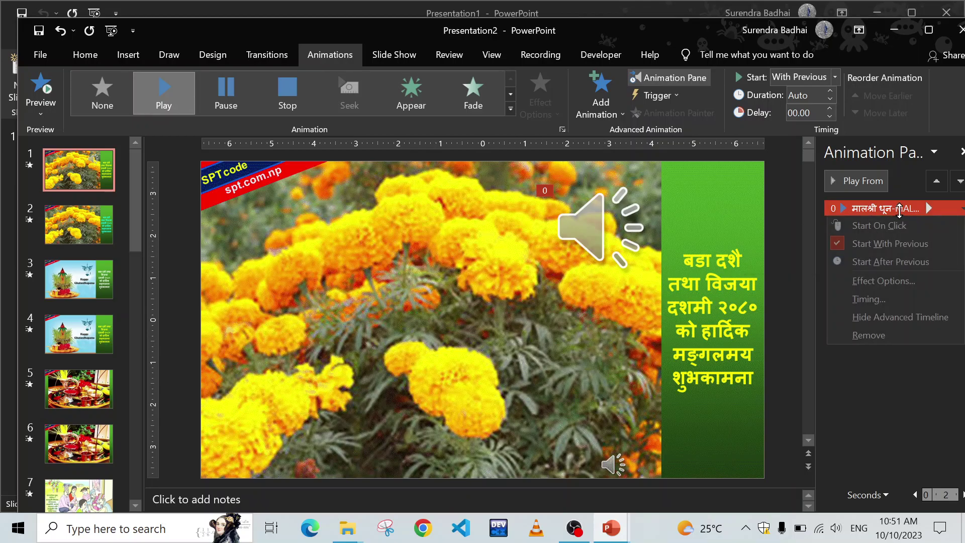
pyautogui.click(883, 286)
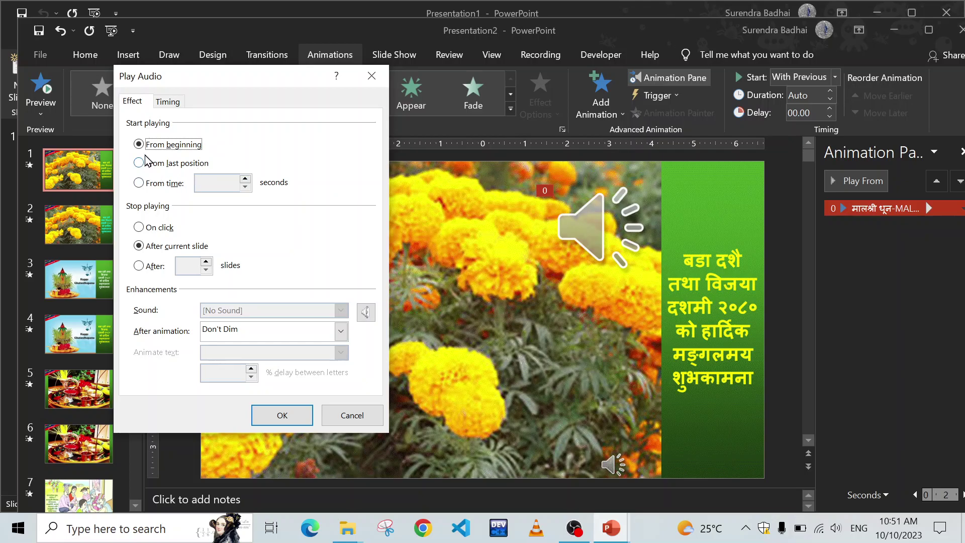
pyautogui.click(139, 267)
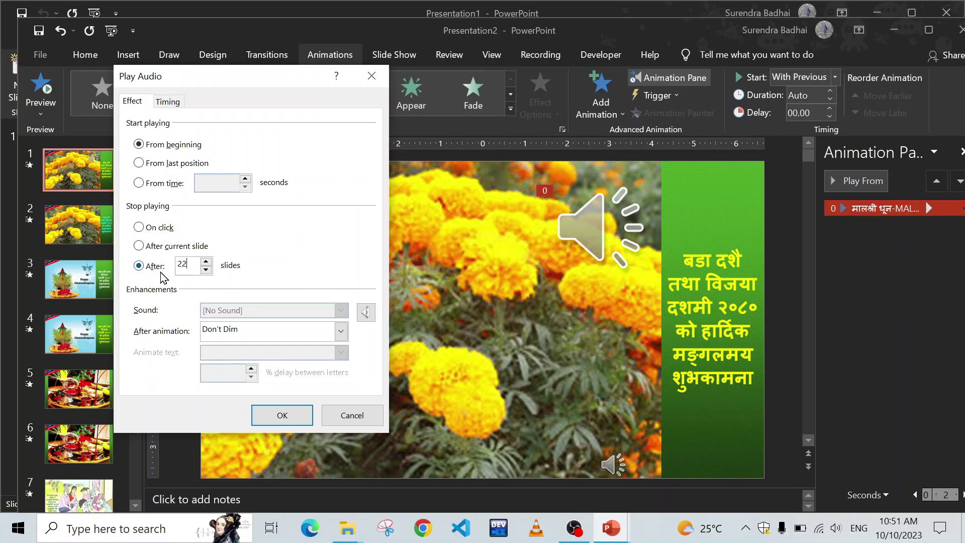
pyautogui.scroll(-10, 56, 392)
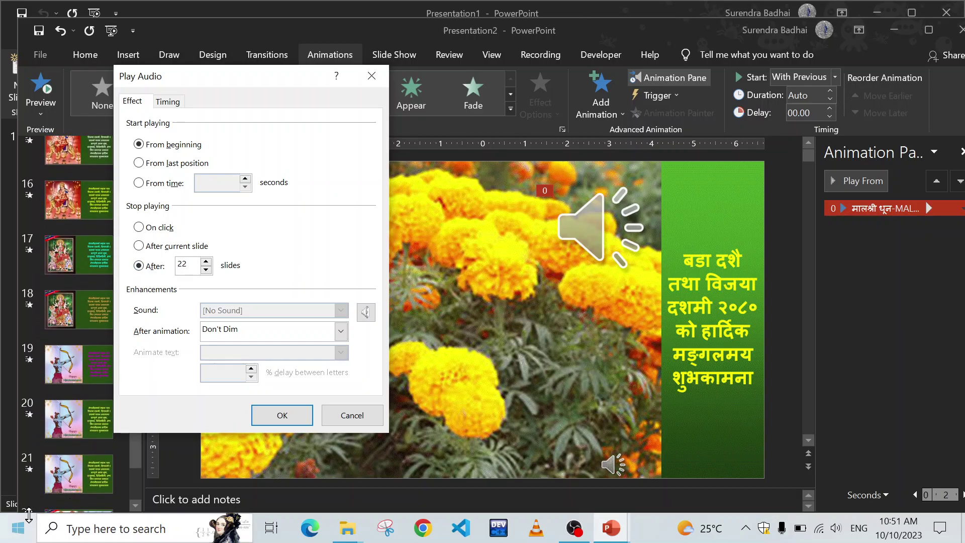
pyautogui.scroll(-2, 28, 478)
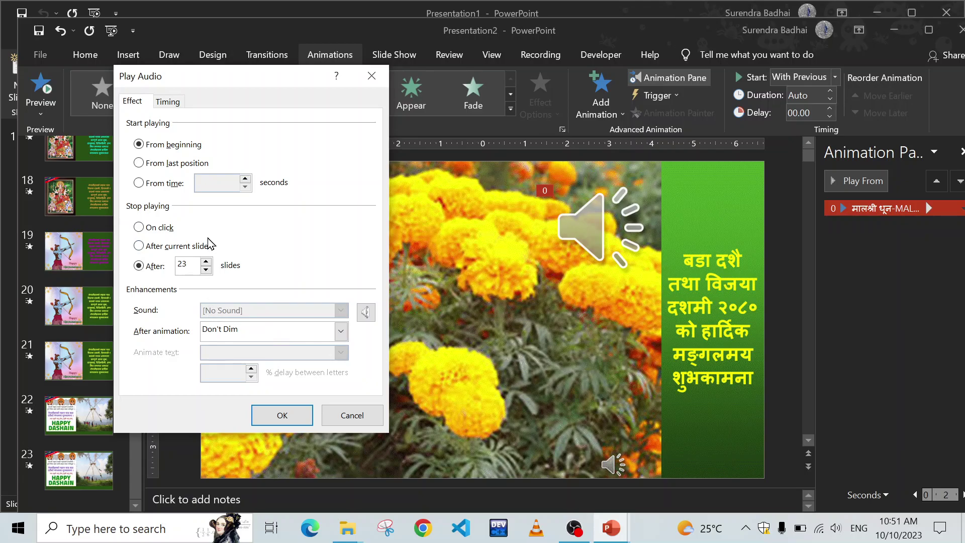
pyautogui.click(282, 415)
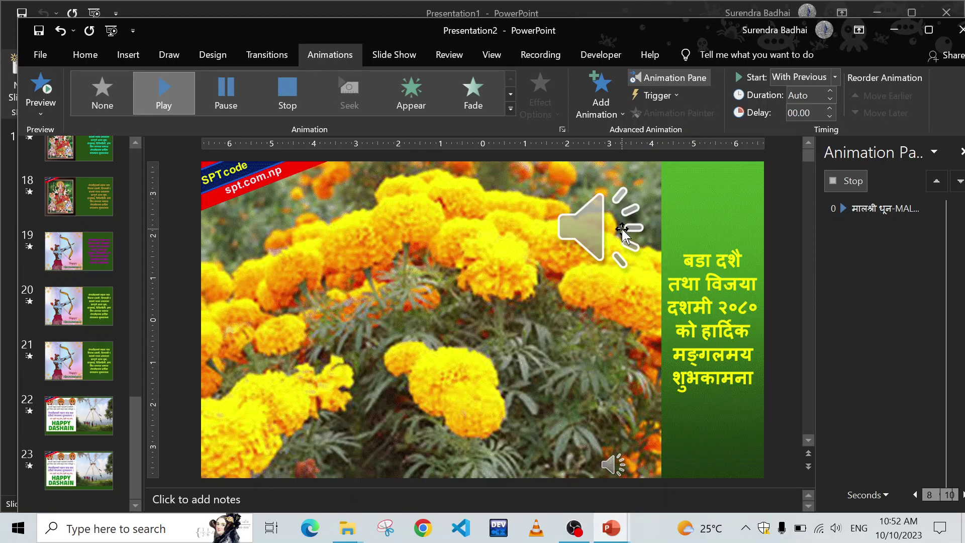
# Step: Stop the preview, run the slide show from the current slide, then exit it
pyautogui.click(622, 230)
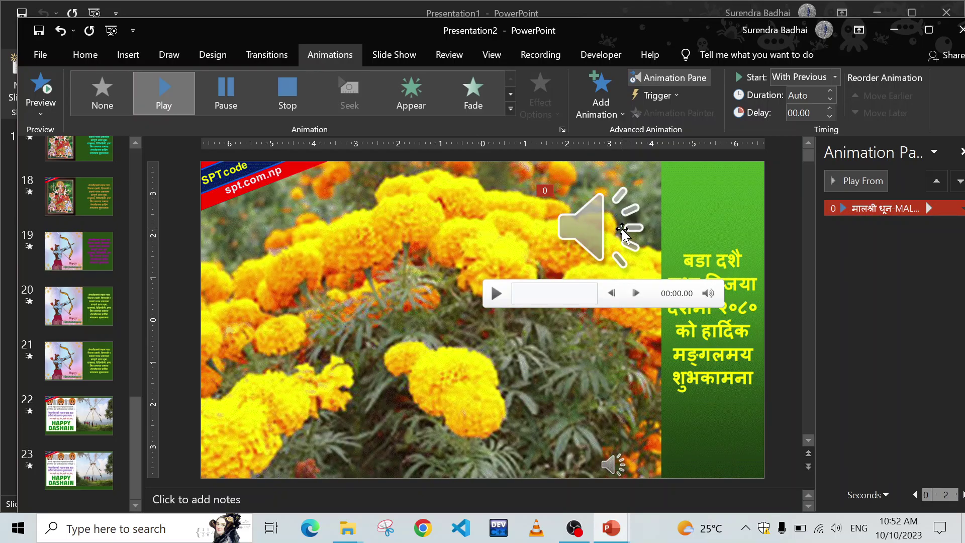
pyautogui.hotkey('shift', 'F5')
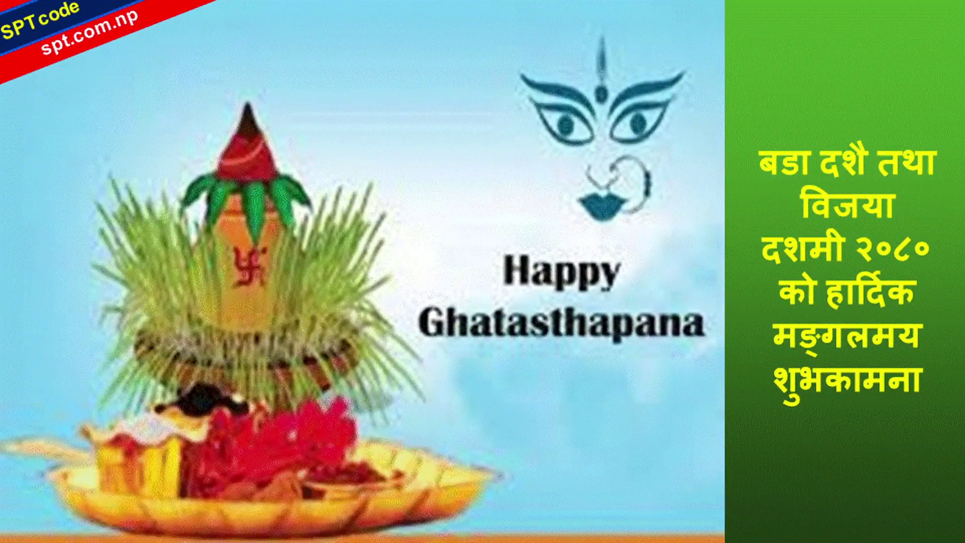
pyautogui.press('Escape')
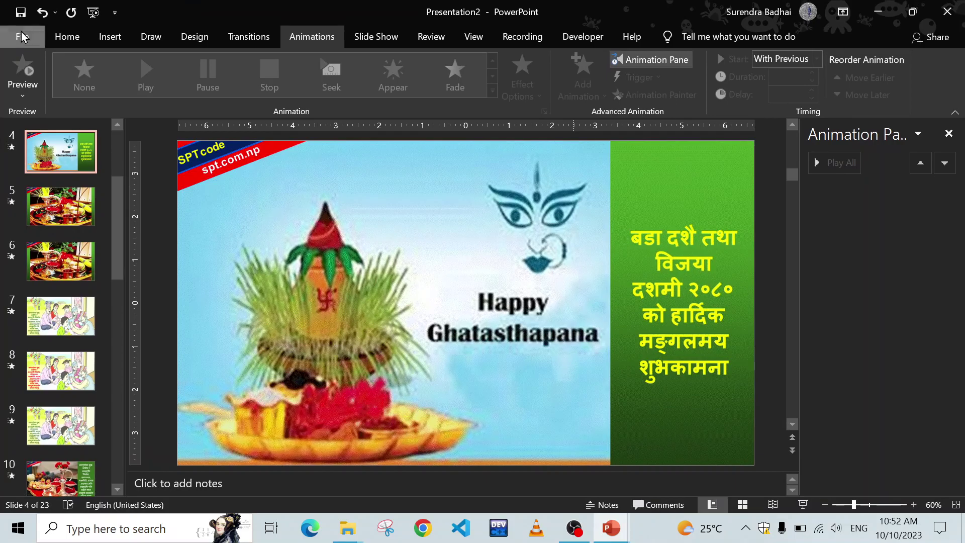
# Step: Look over the File menu's Save As page, then go to the Export page
pyautogui.click(41, 54)
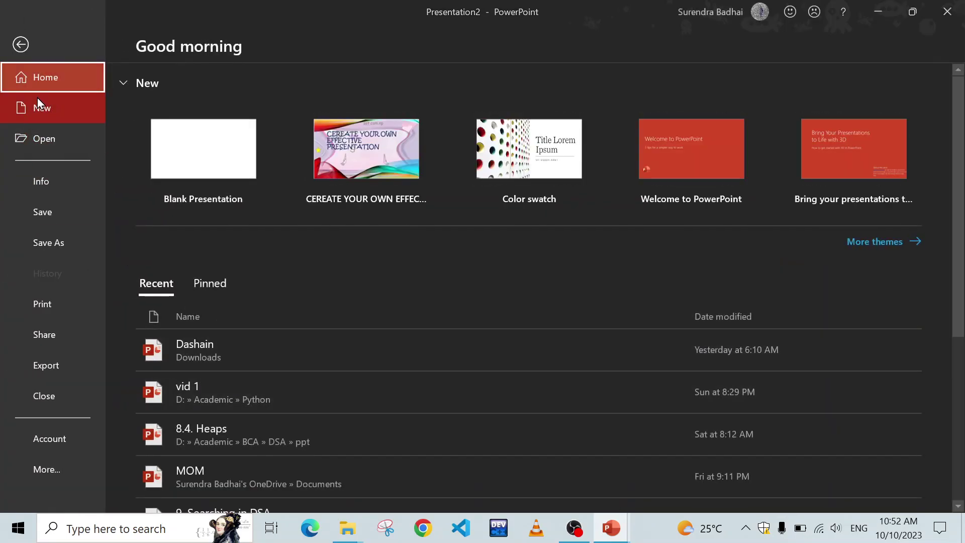
pyautogui.click(20, 45)
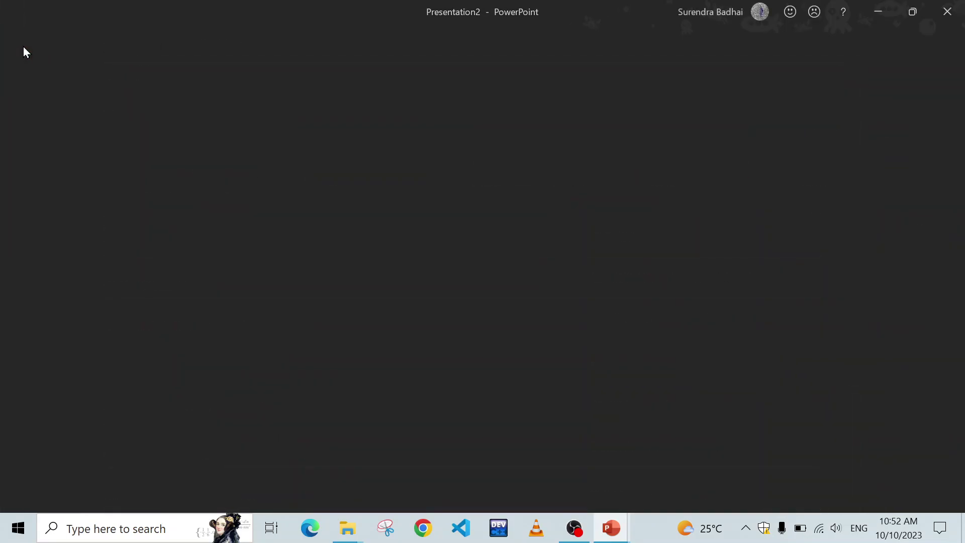
pyautogui.click(18, 42)
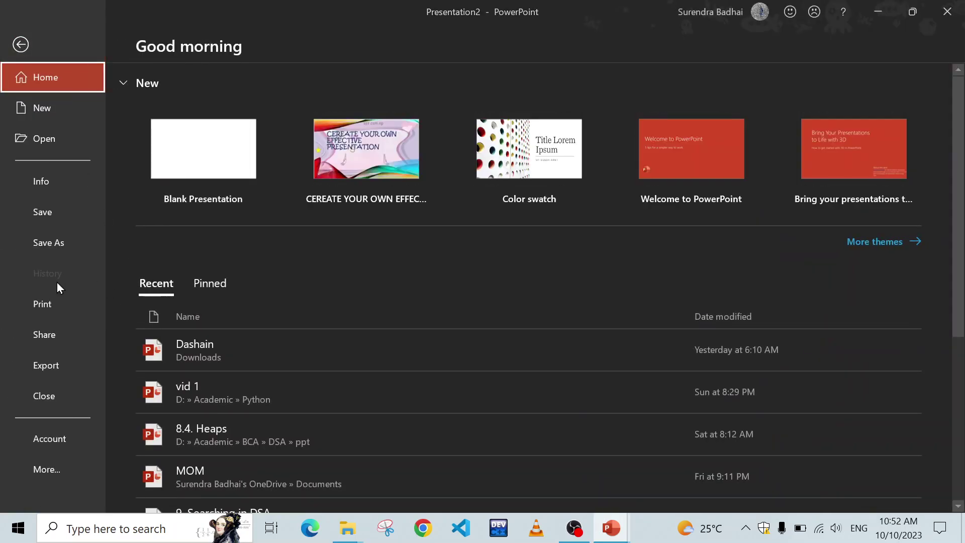
pyautogui.click(49, 245)
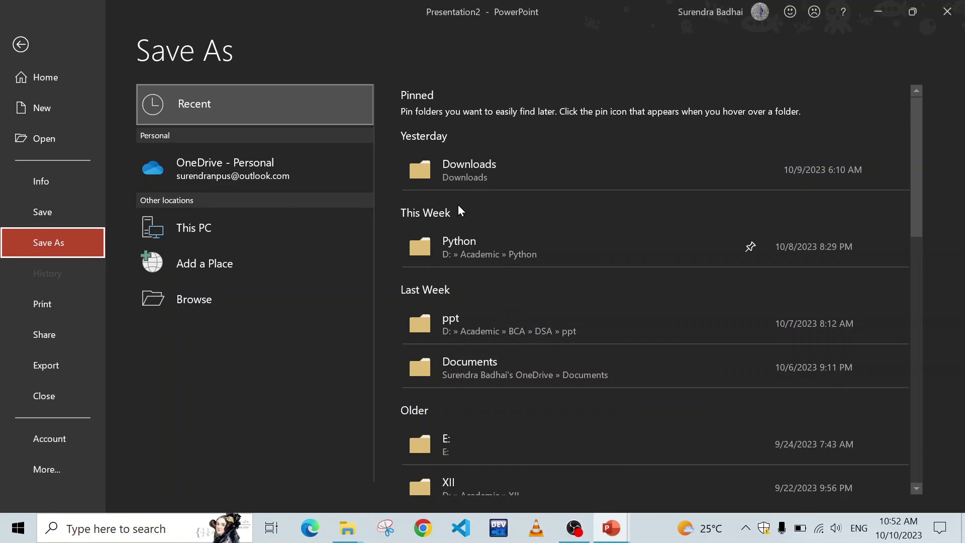
pyautogui.click(24, 50)
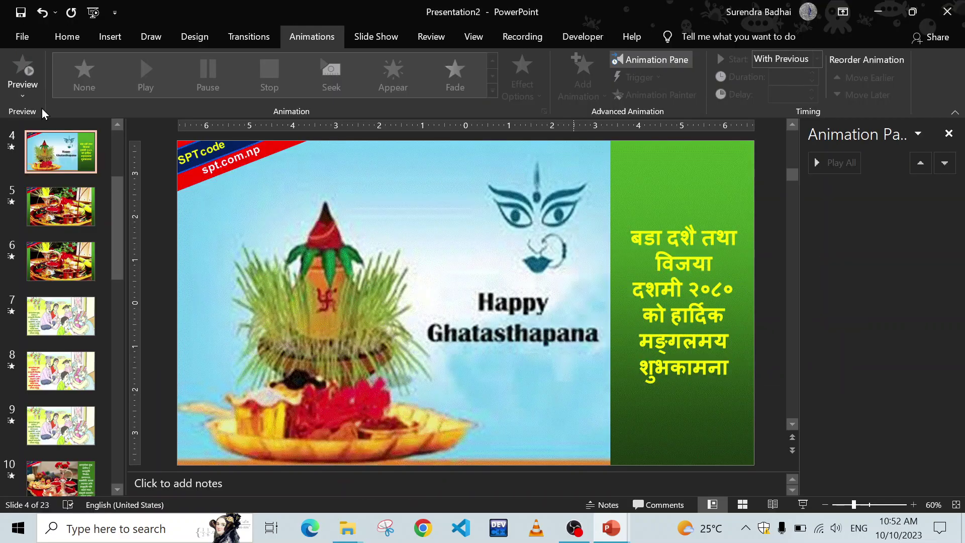
pyautogui.click(25, 44)
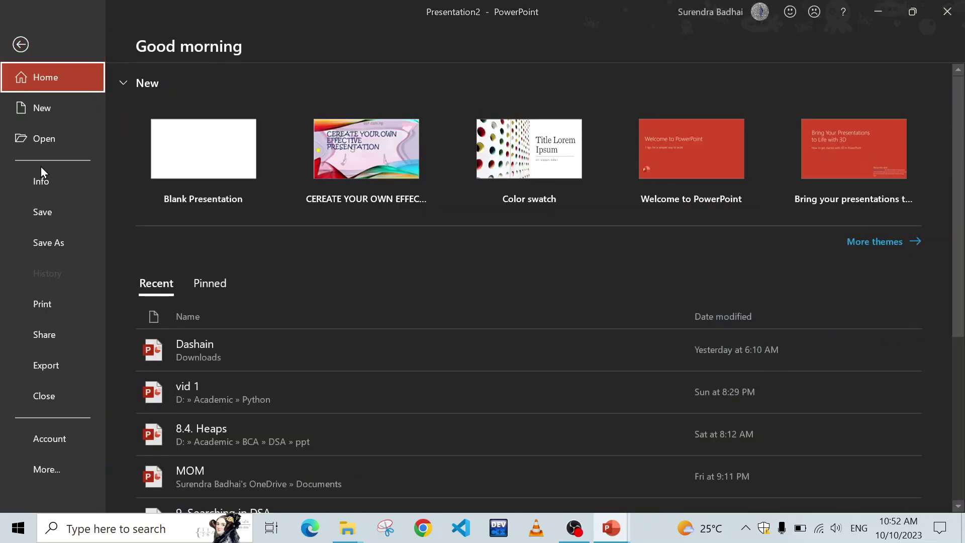
pyautogui.click(42, 365)
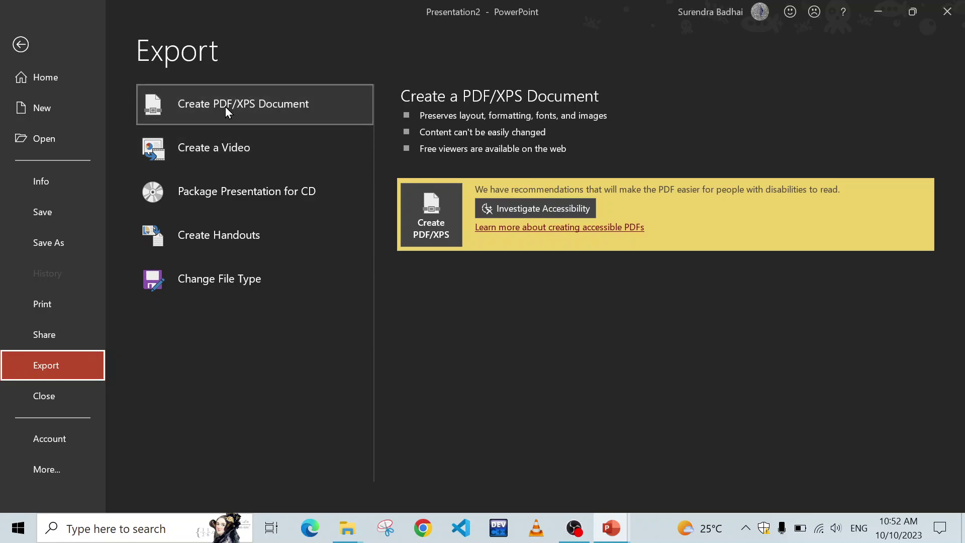
# Step: Choose Create a Video, keep Full HD (1080p) quality, and start creating the video
pyautogui.click(199, 150)
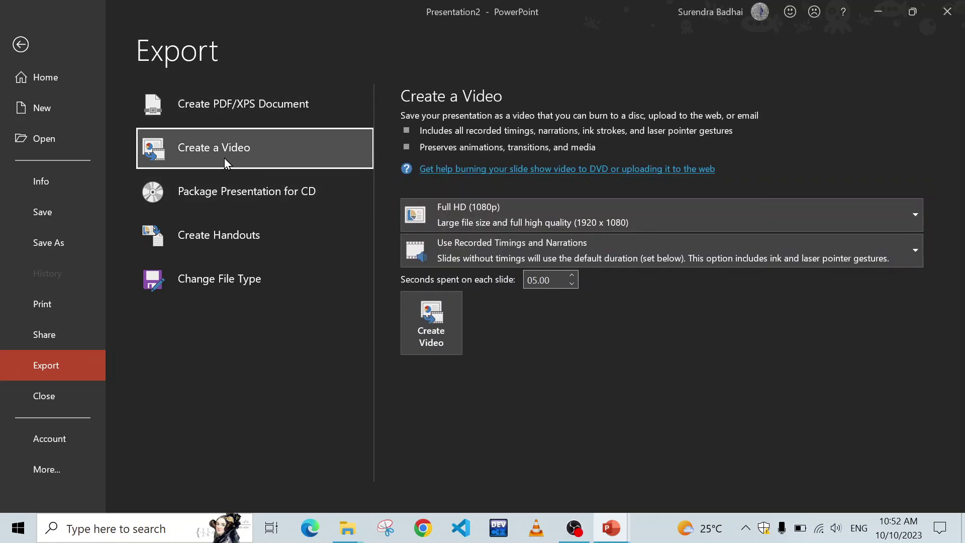
pyautogui.click(449, 217)
pyautogui.click(449, 218)
pyautogui.click(450, 218)
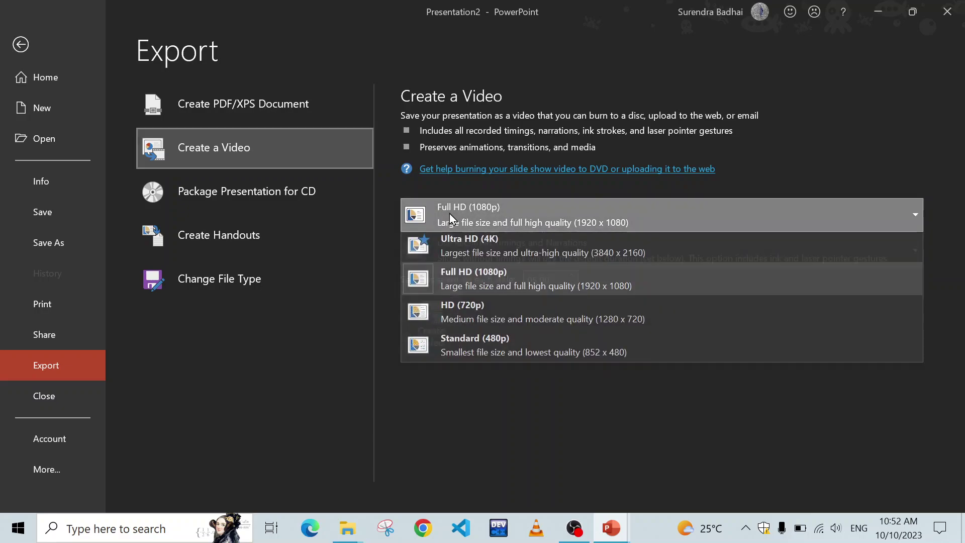
pyautogui.click(567, 291)
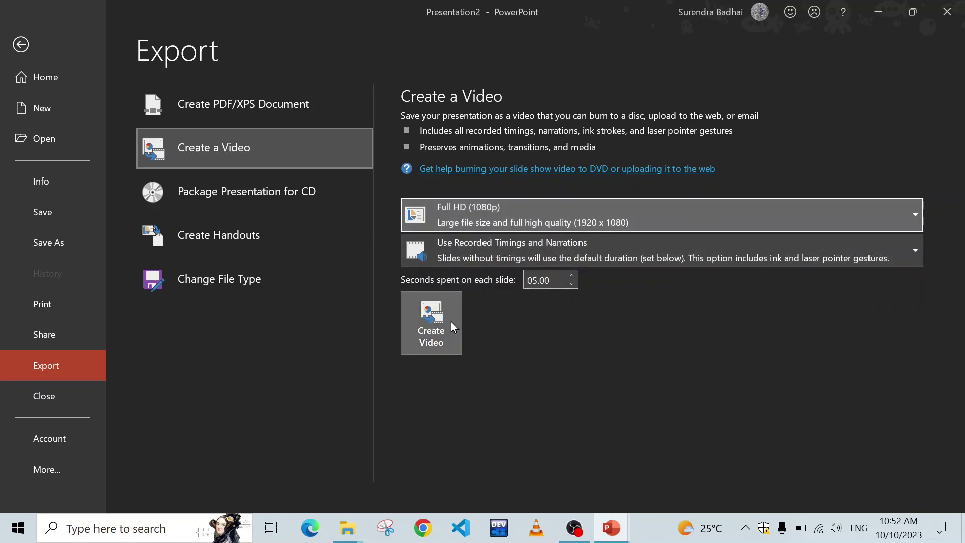
pyautogui.click(429, 328)
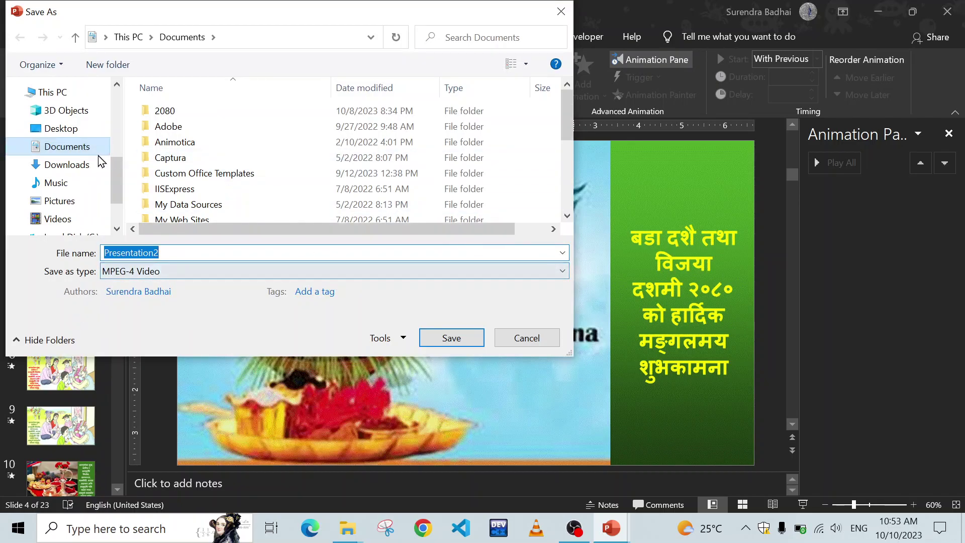
# Step: Save the video export as video.mp4 on the Desktop
pyautogui.click(60, 129)
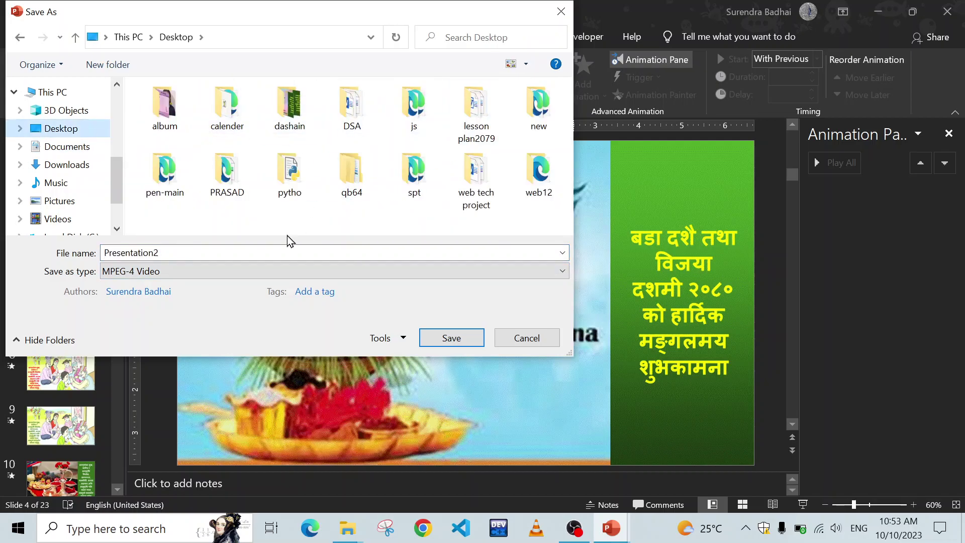
pyautogui.doubleClick(175, 252)
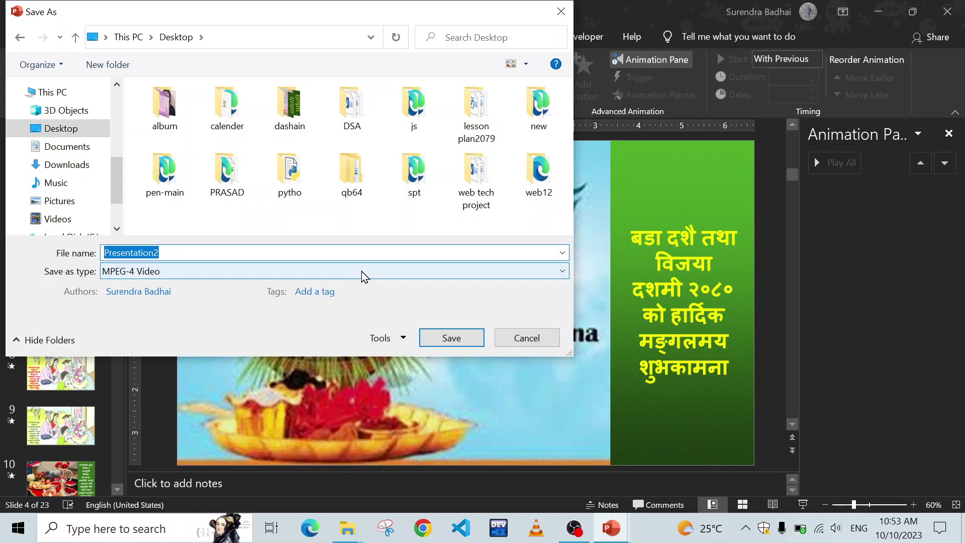
pyautogui.write('video')
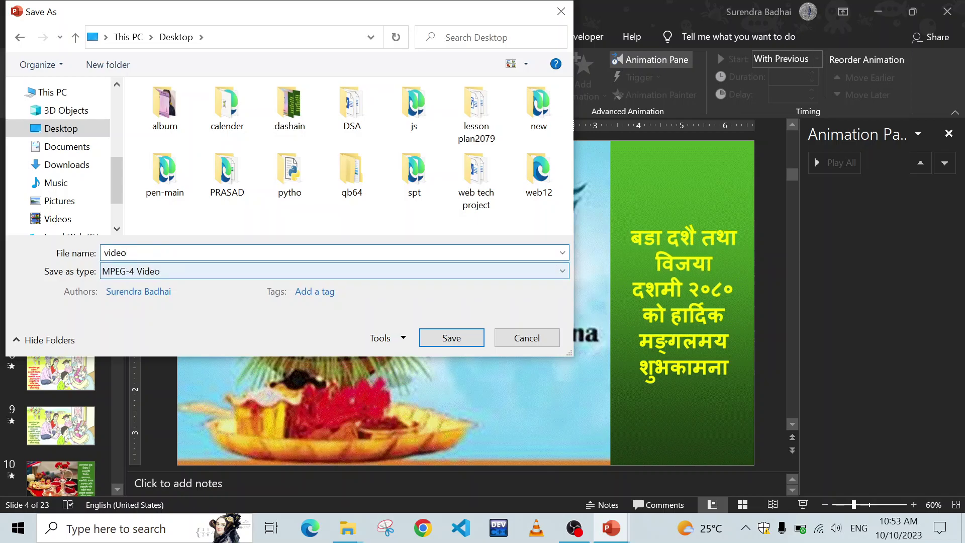
pyautogui.click(447, 336)
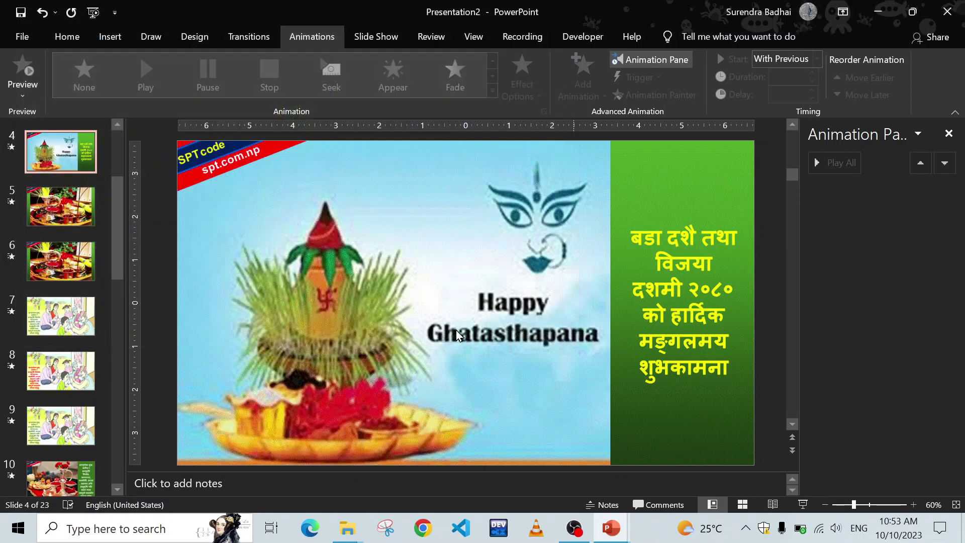
# Step: Cancel closing during the export, then close Presentation2 with Close File once it finishes
pyautogui.click(947, 12)
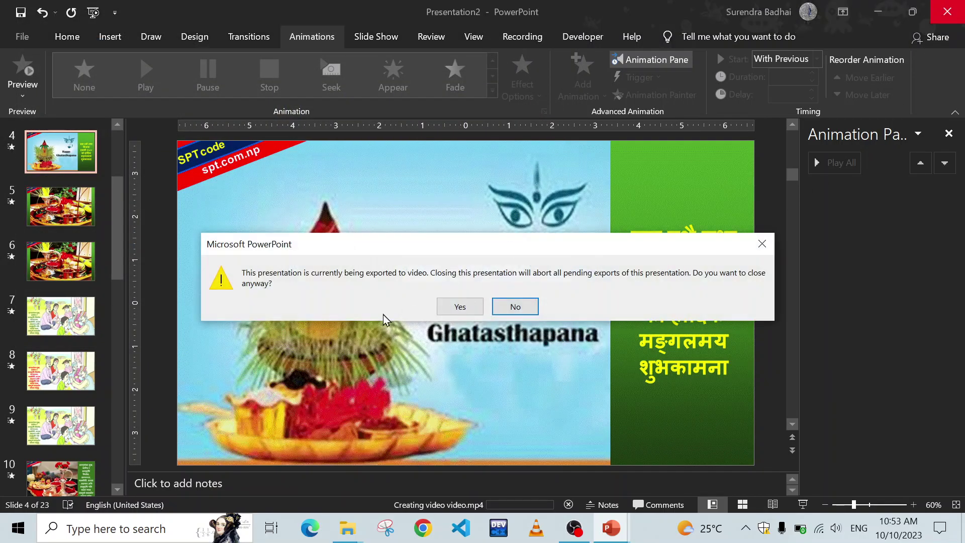
pyautogui.click(461, 308)
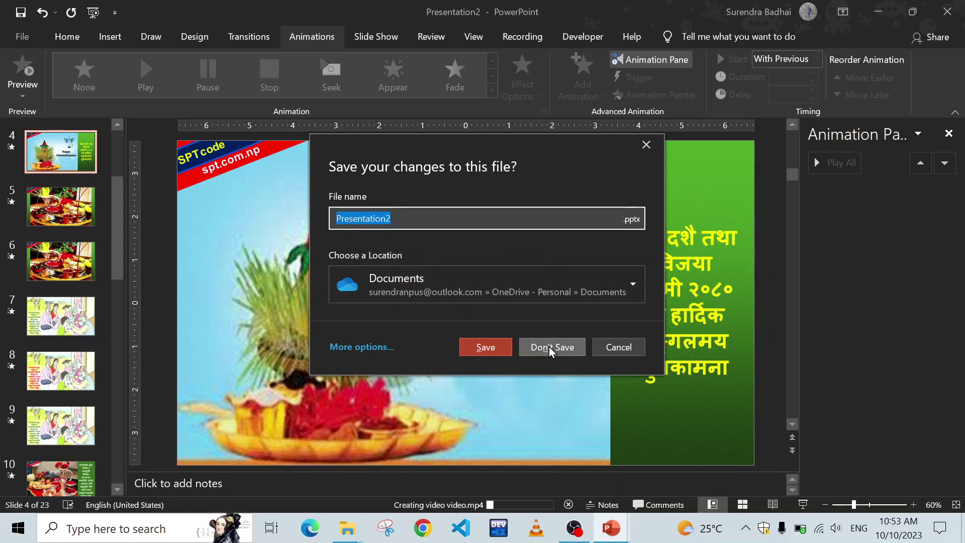
pyautogui.click(486, 347)
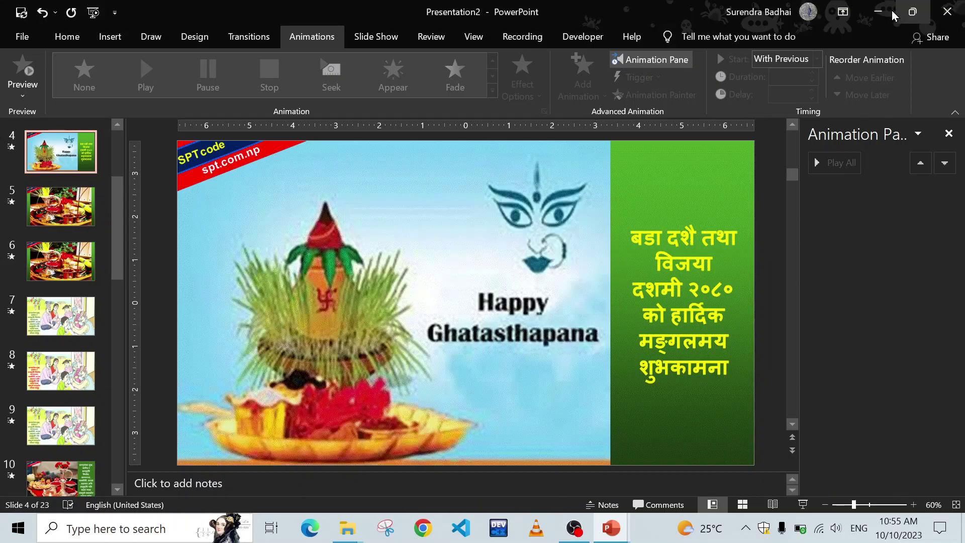
pyautogui.click(947, 11)
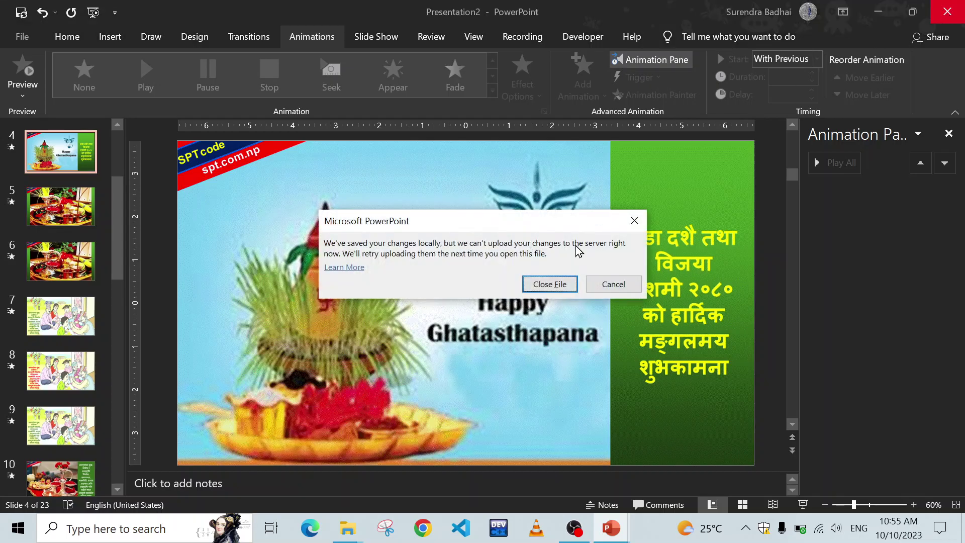
pyautogui.click(549, 284)
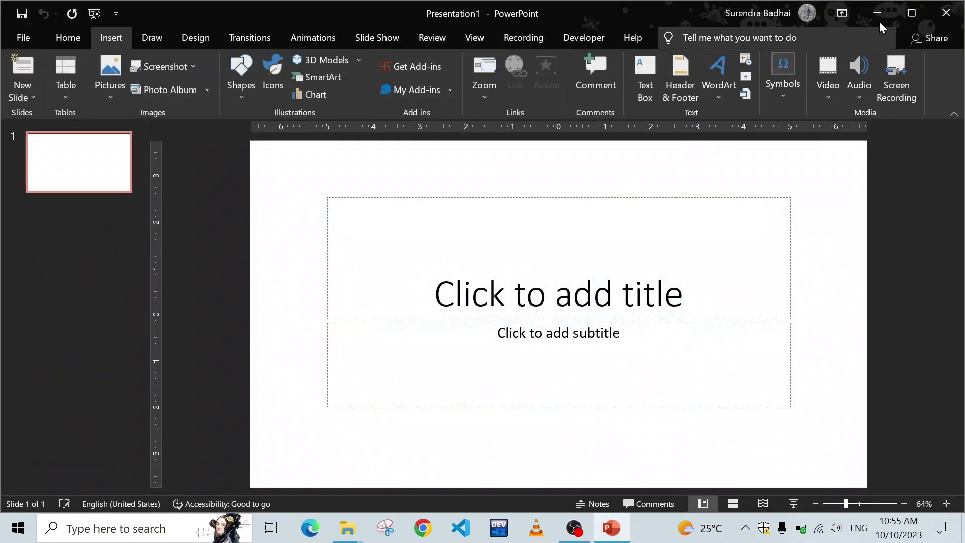
# Step: Minimize PowerPoint and move the exported video file near the top of the desktop
pyautogui.click(876, 11)
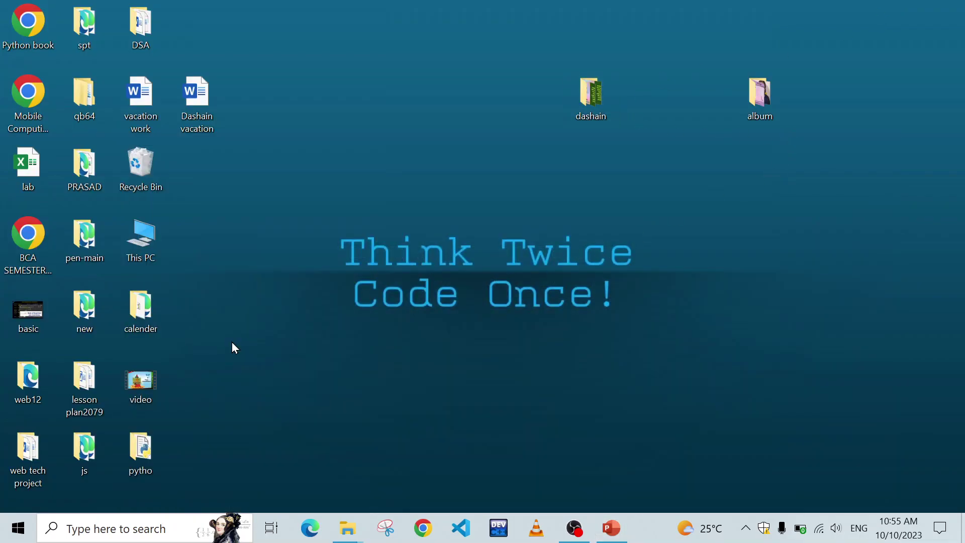
pyautogui.moveTo(149, 378); pyautogui.dragTo(427, 98)
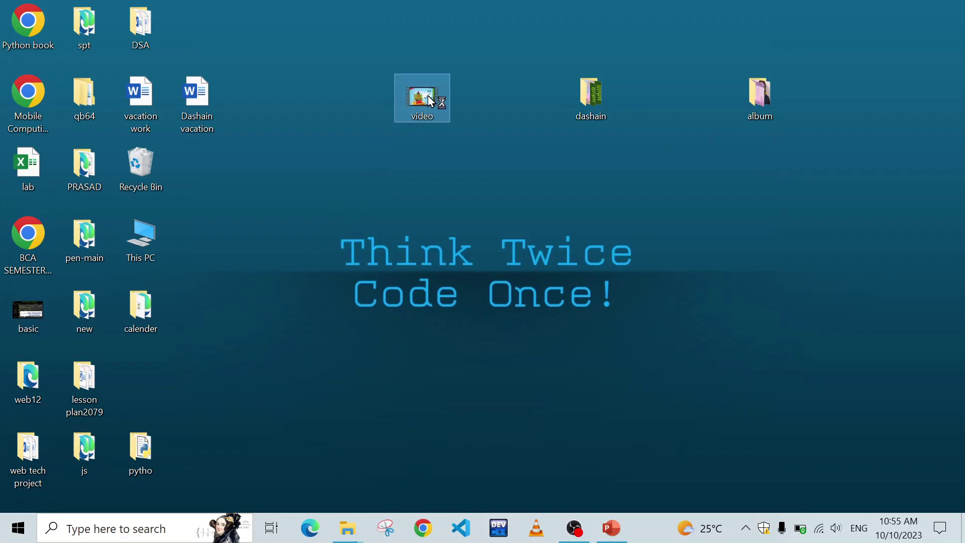